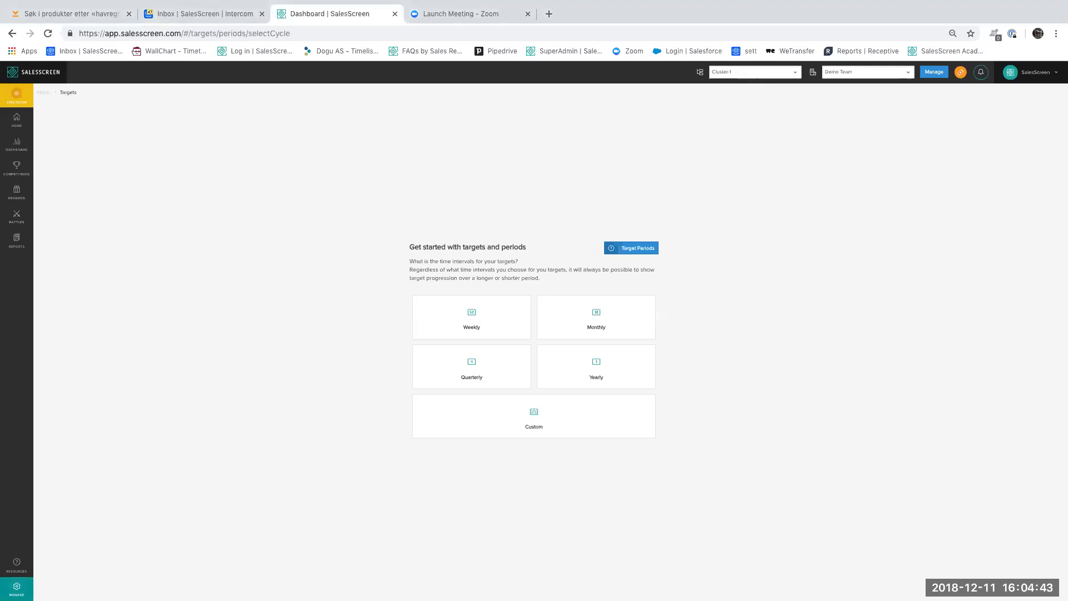
- Open Manage > Targets to reach the 'Get started with targets and periods' setup page
click(16, 589)
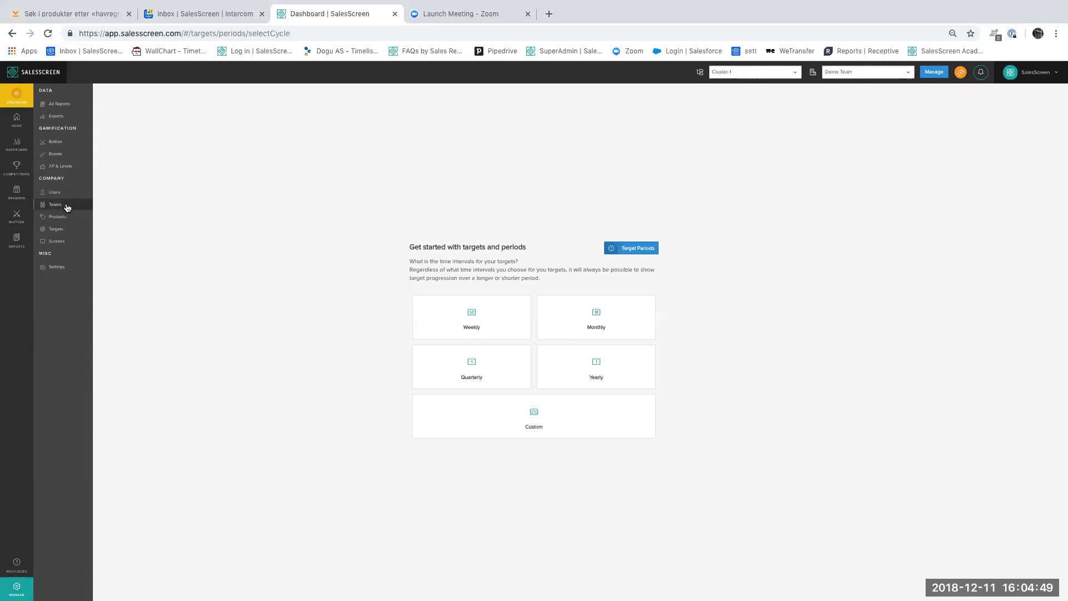
click(64, 232)
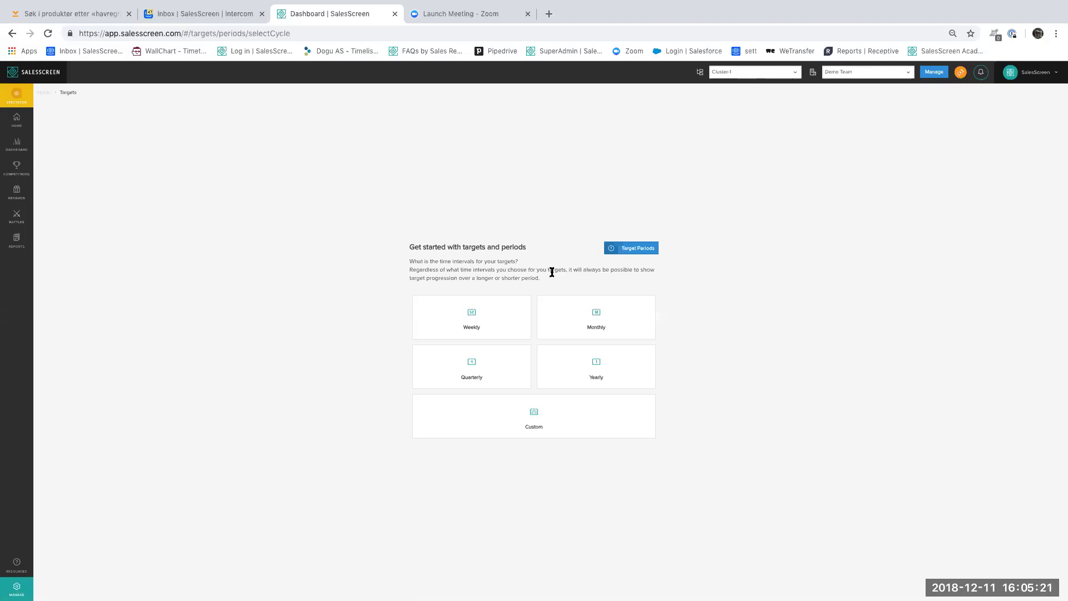
- Create Monthly target periods running from December 2018 to 31/01/2019
click(602, 317)
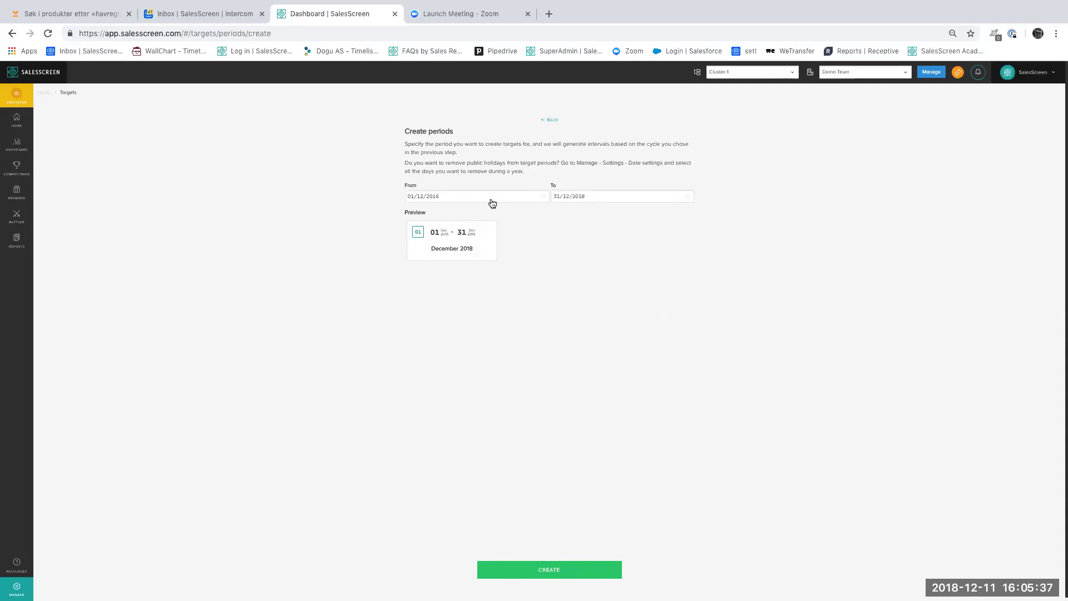
click(583, 199)
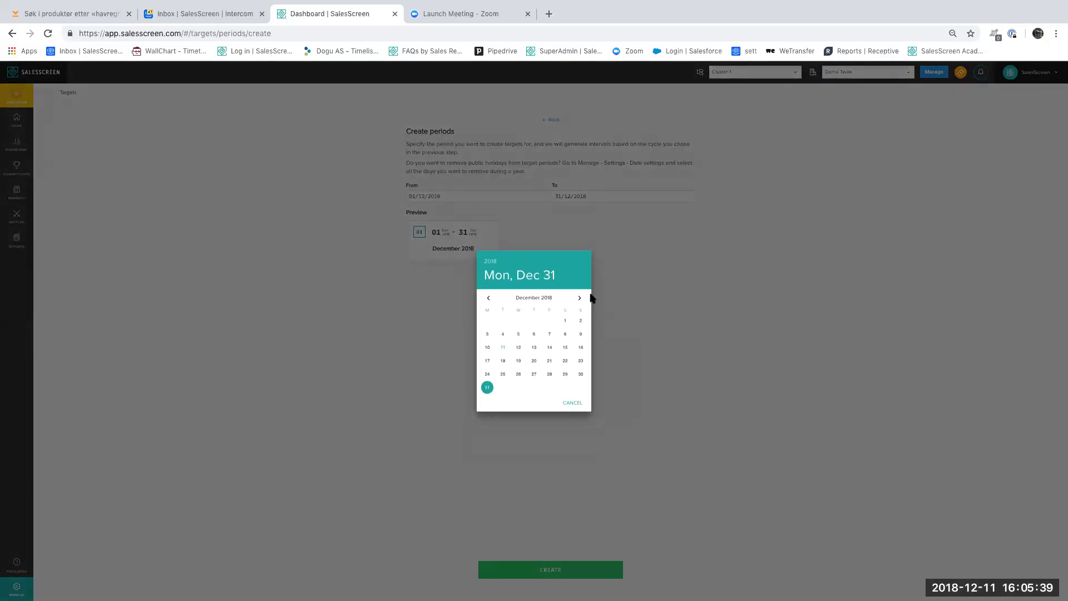
click(579, 298)
click(535, 373)
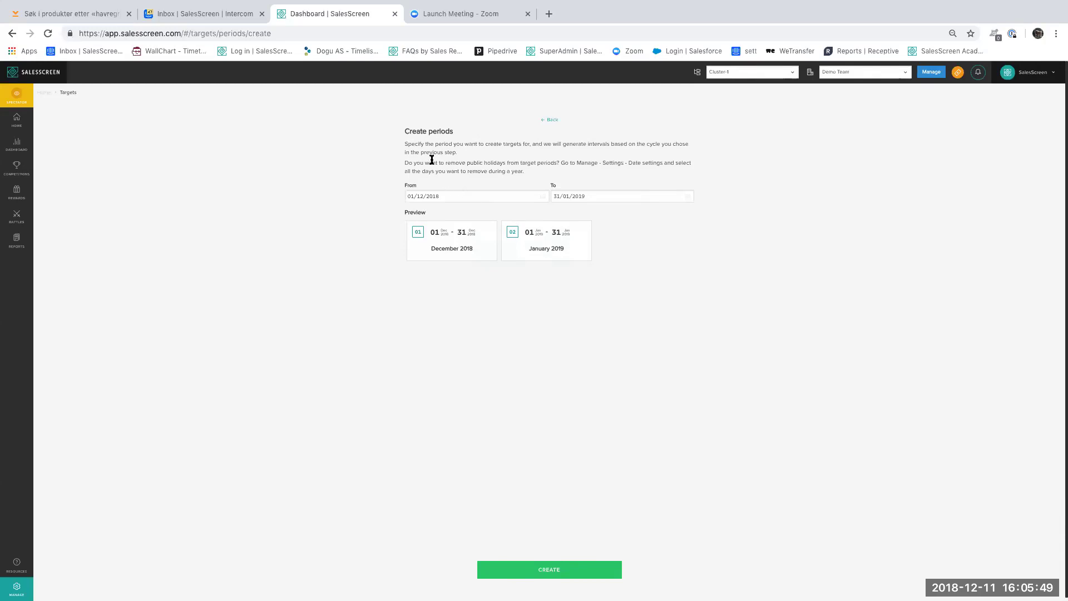
click(589, 577)
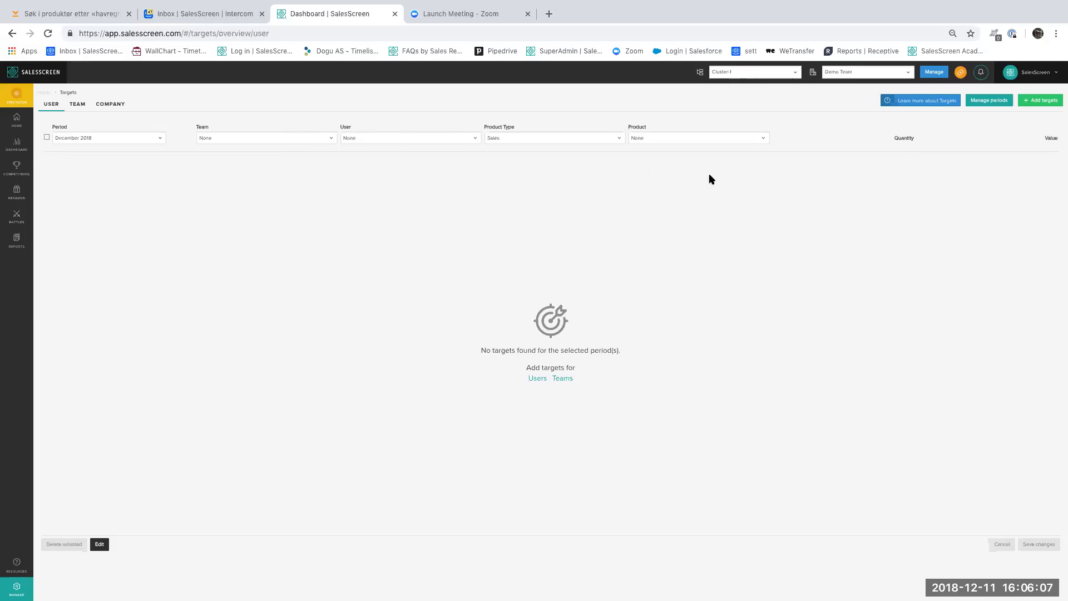
click(994, 102)
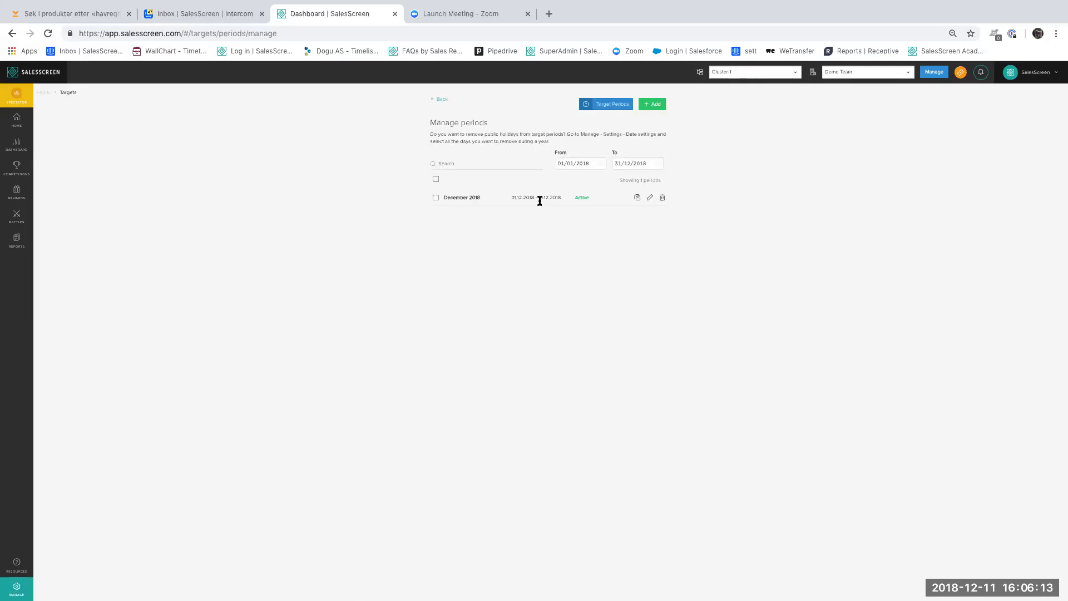
click(649, 198)
drag(529, 322, 458, 322)
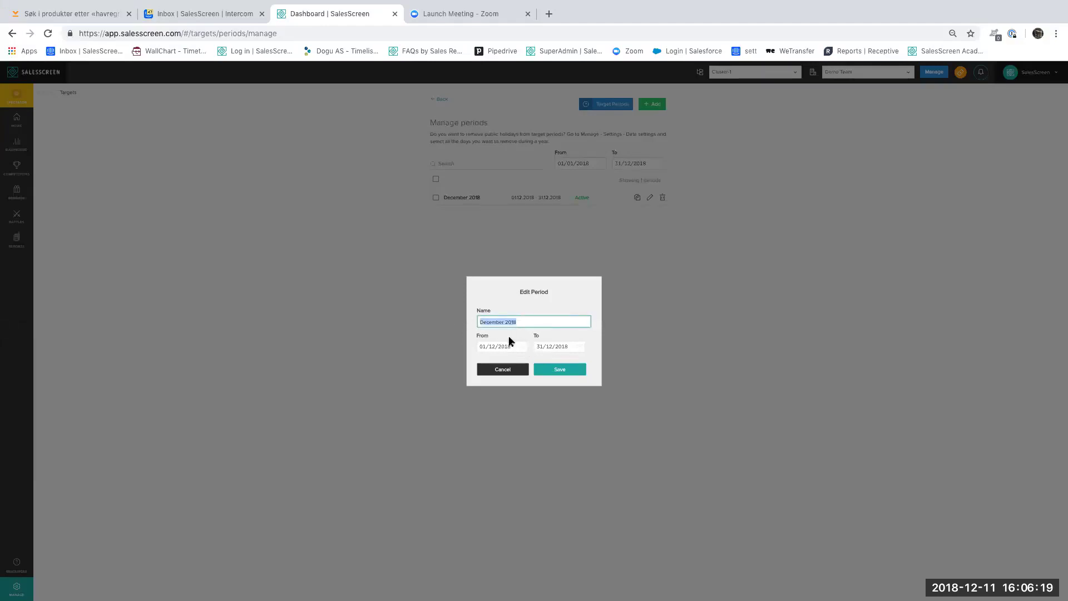
click(501, 370)
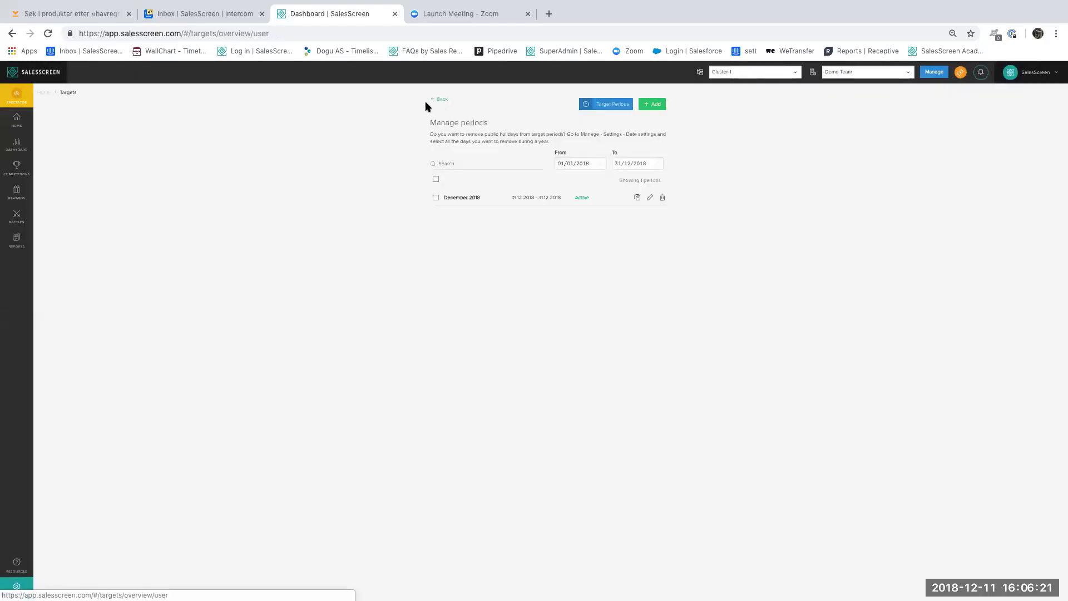
click(426, 102)
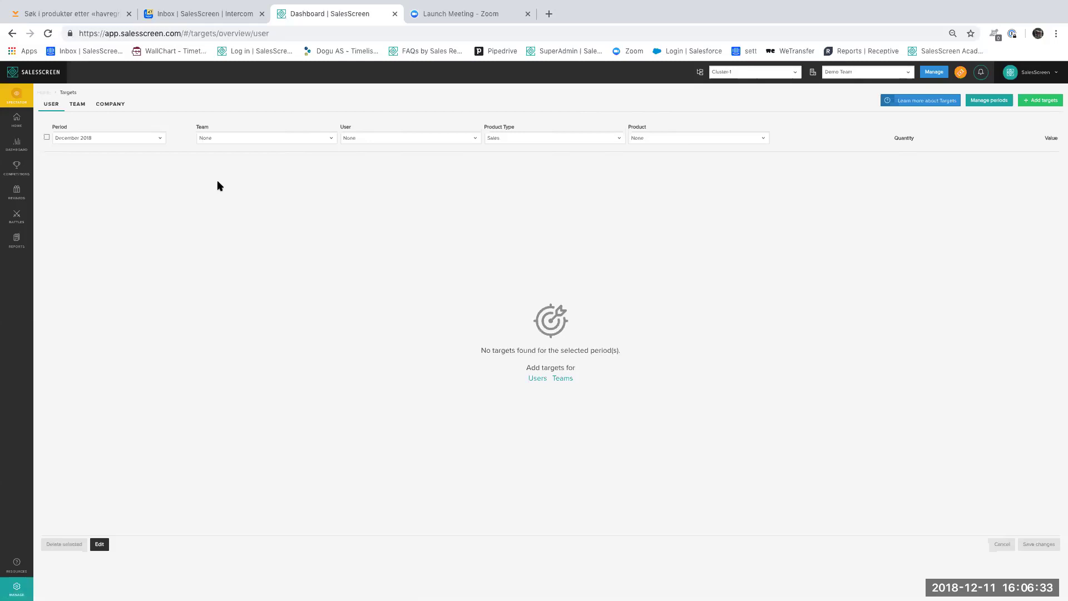
- Start new December 2018 targets for all Oslo team users, with product type Sales and all products
click(1045, 101)
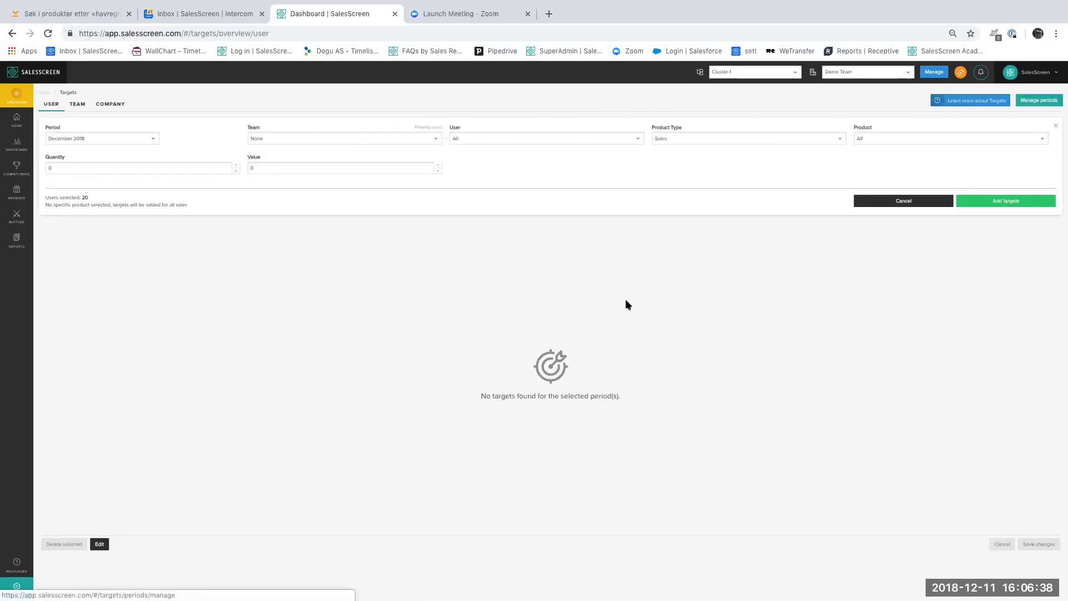
click(93, 139)
click(134, 124)
click(299, 141)
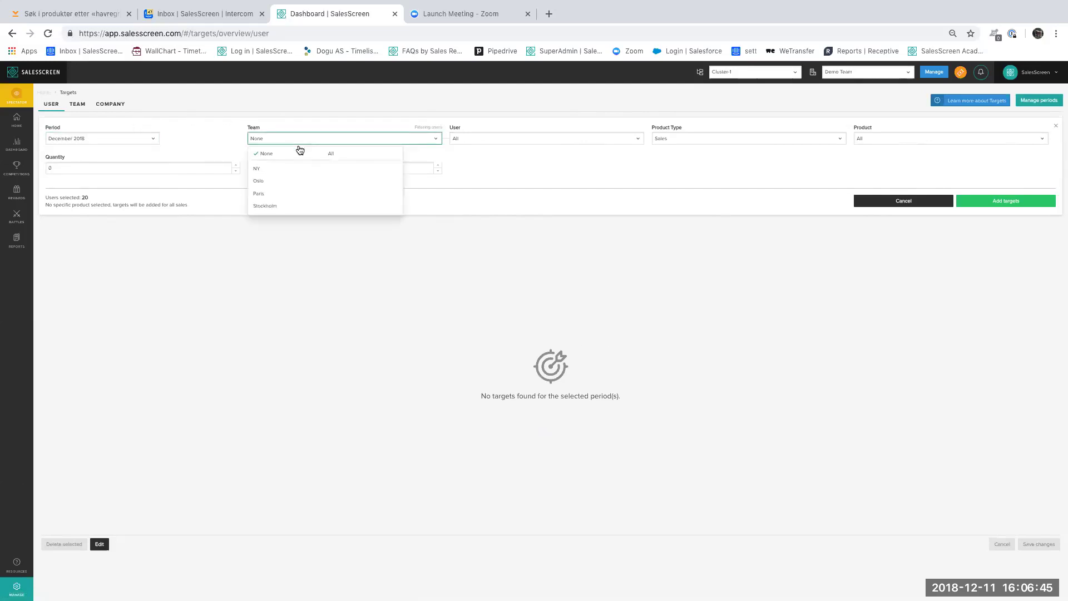
click(299, 181)
click(506, 148)
click(523, 138)
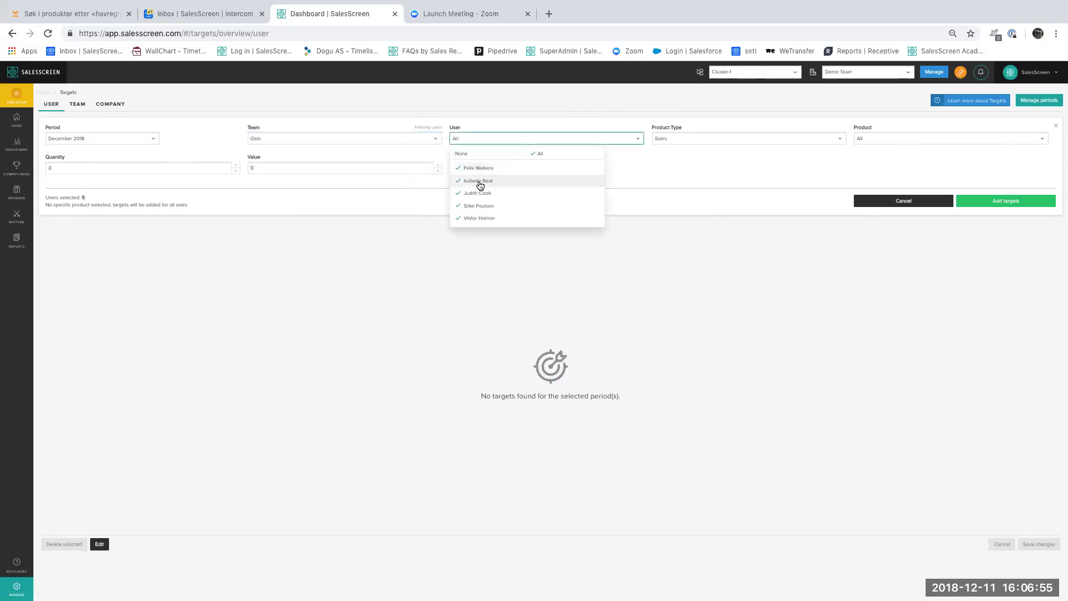
click(641, 160)
click(704, 140)
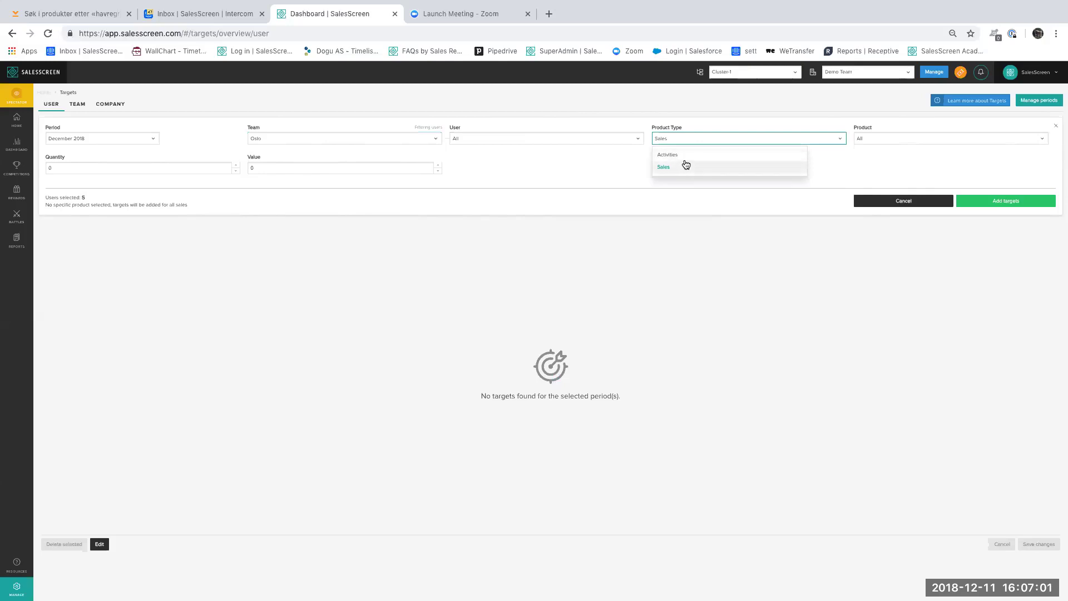
click(890, 139)
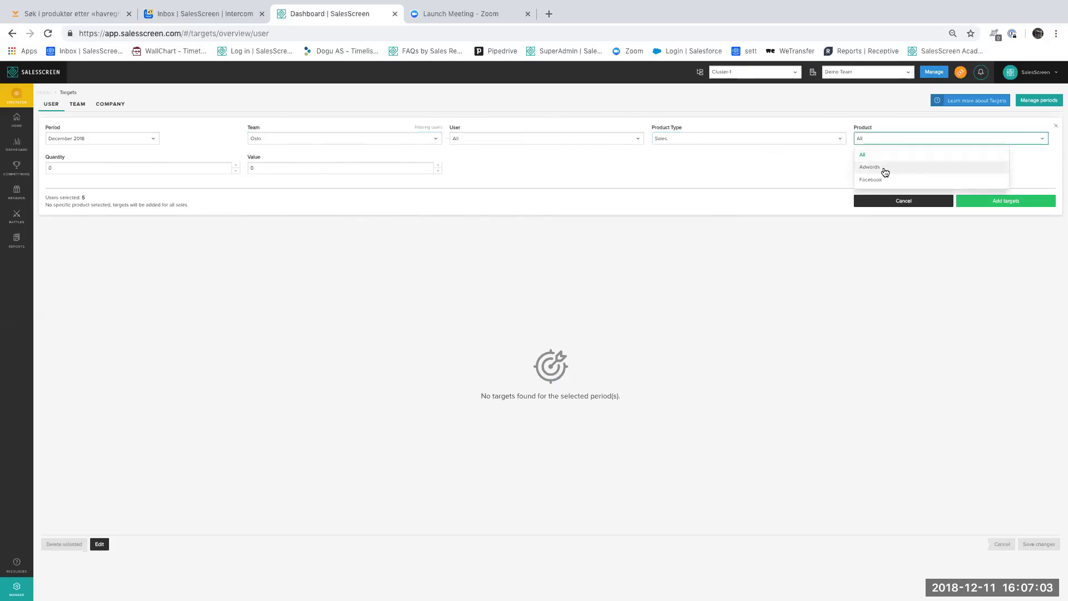
click(745, 166)
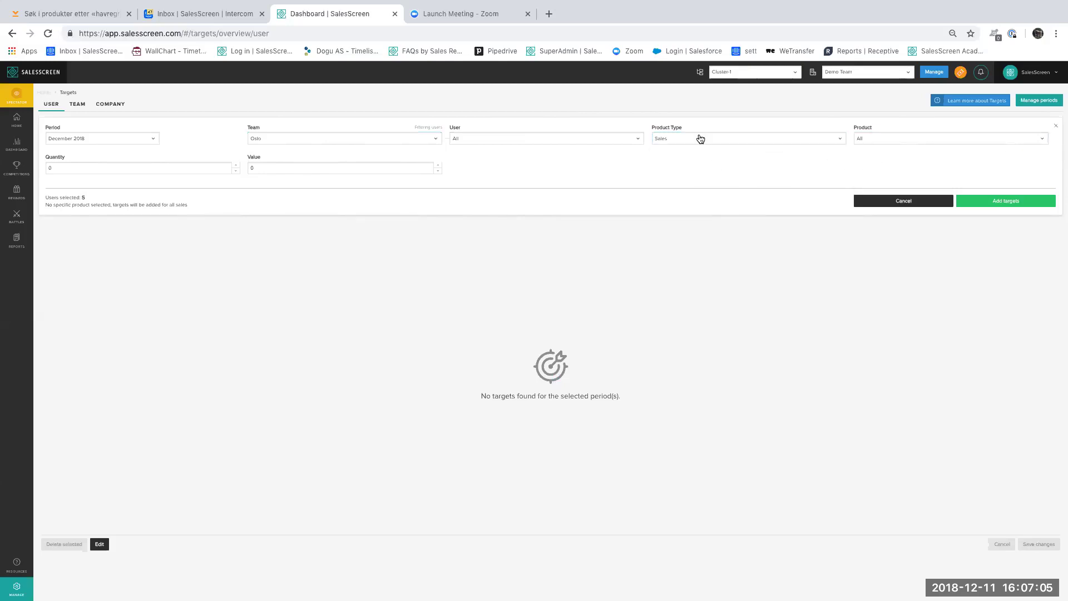
click(881, 142)
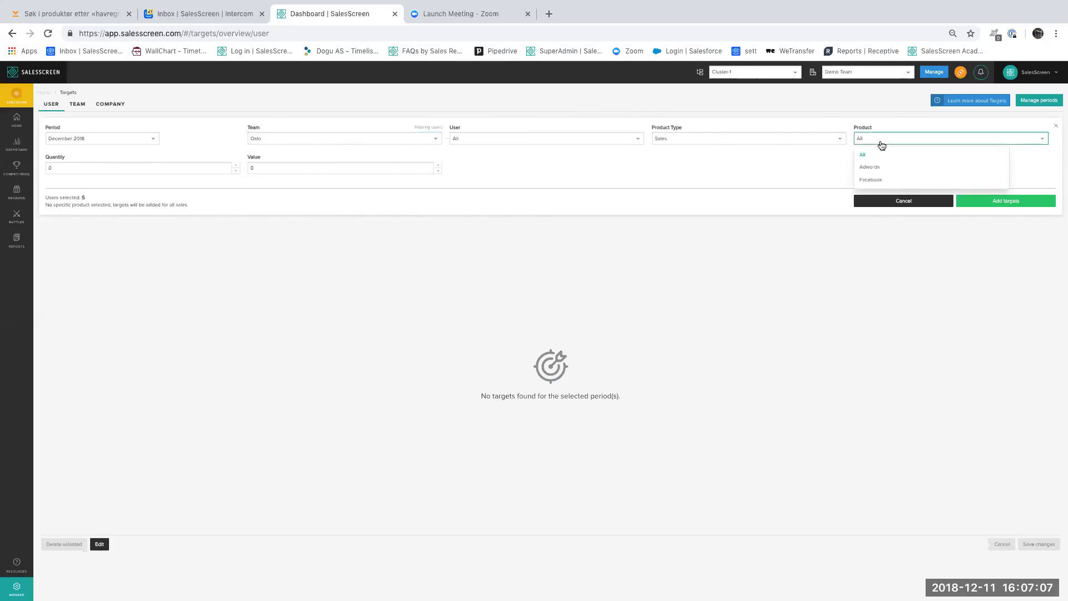
click(782, 165)
click(684, 144)
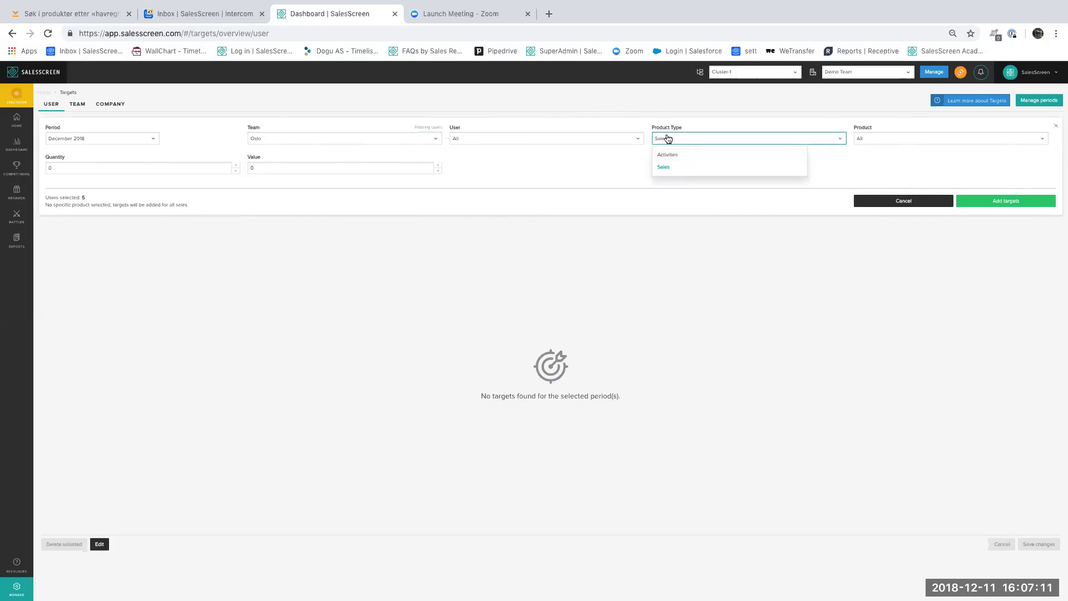
click(604, 162)
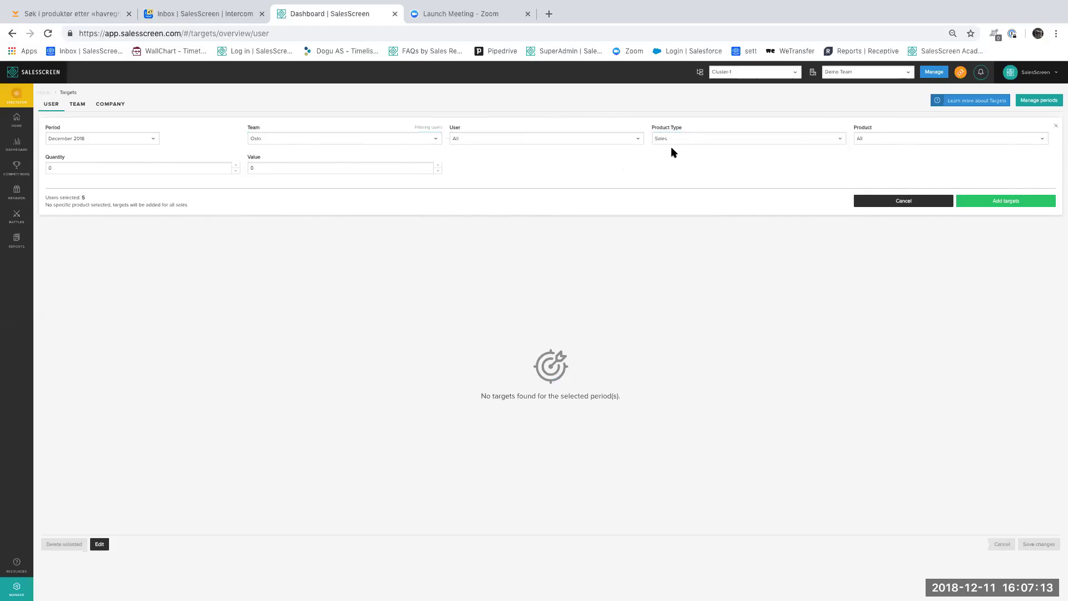
click(689, 141)
click(681, 168)
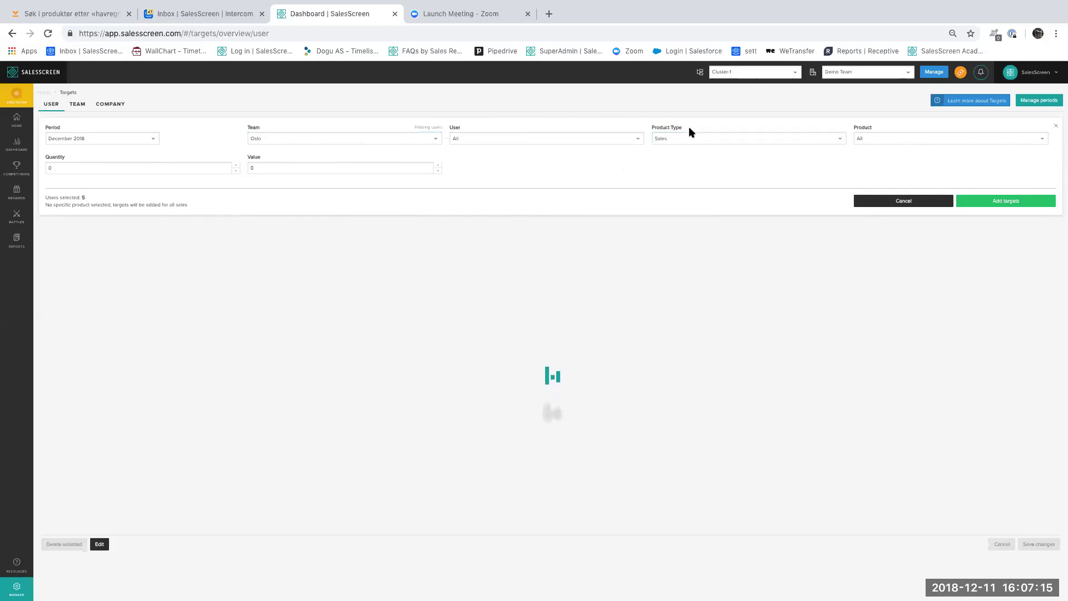
click(888, 140)
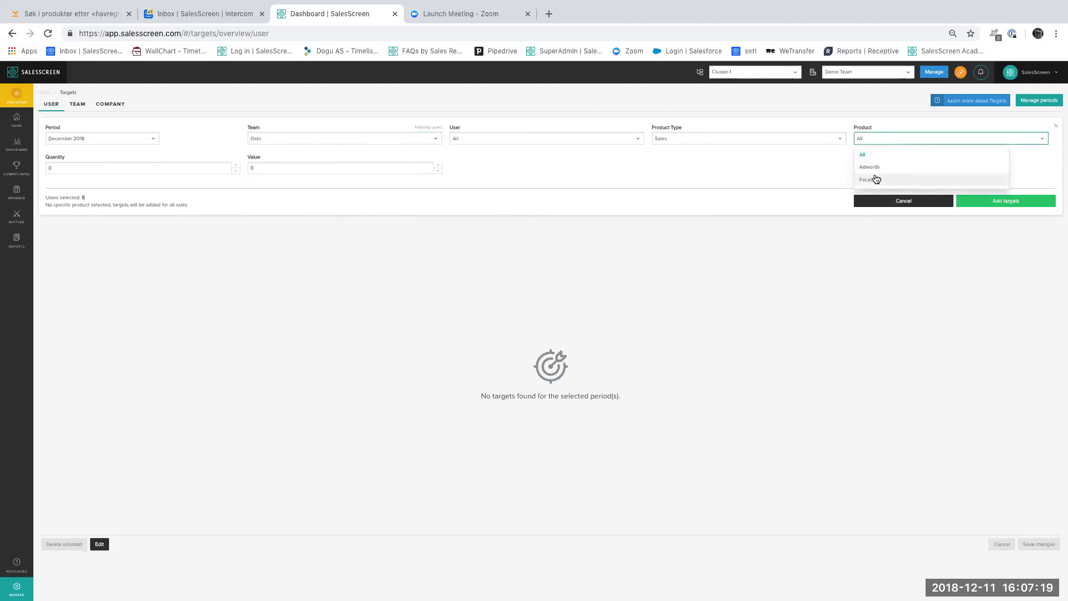
click(804, 177)
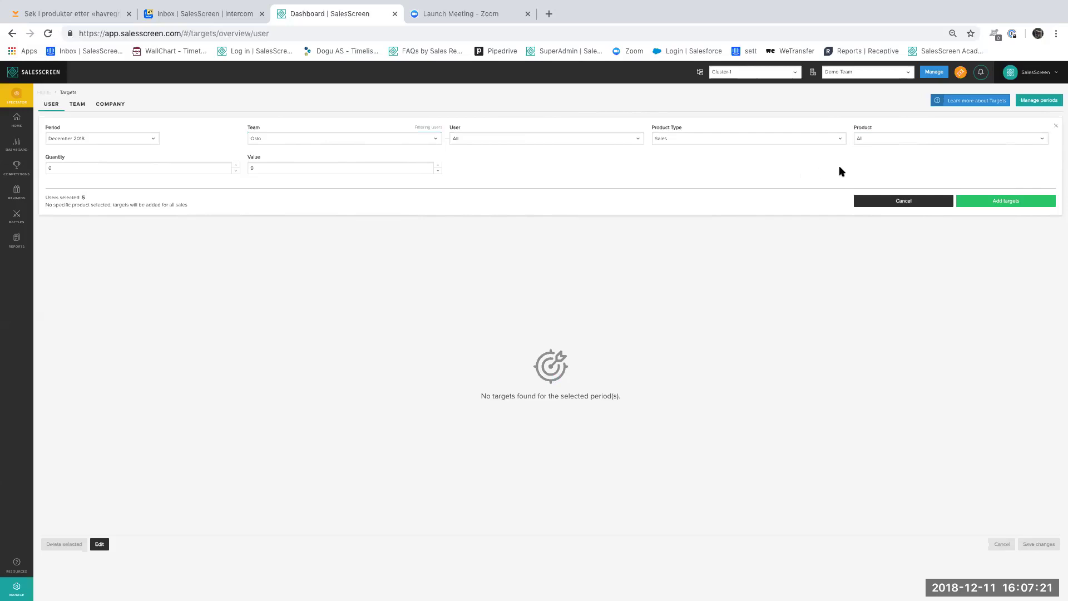
- Enter quantity 10 and value 1,000, then add the targets for the five users
click(94, 170)
double_click(95, 169)
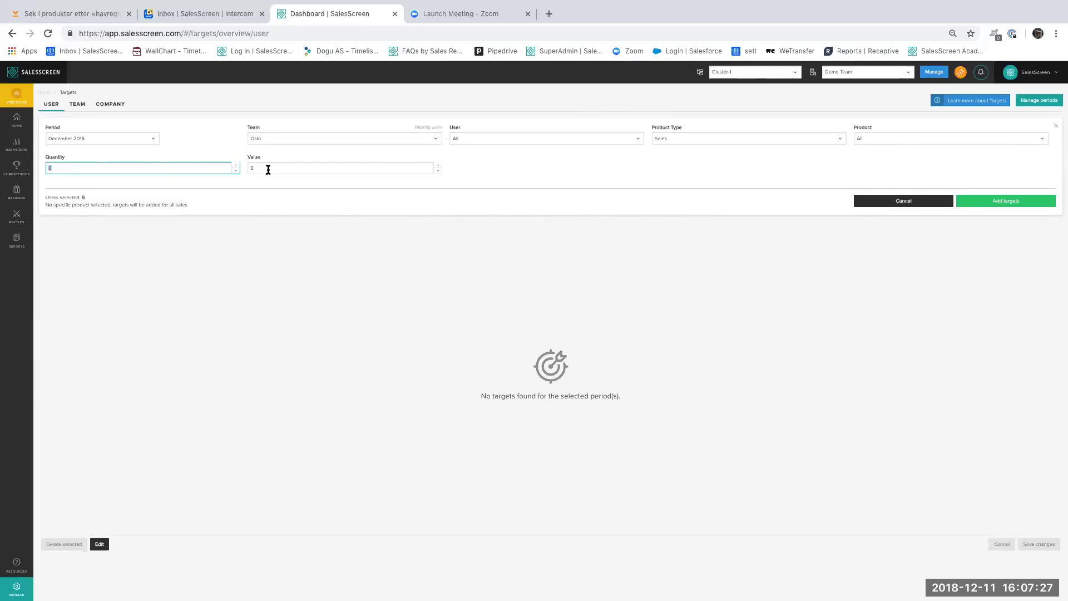
text(1)
click(250, 167)
text(100)
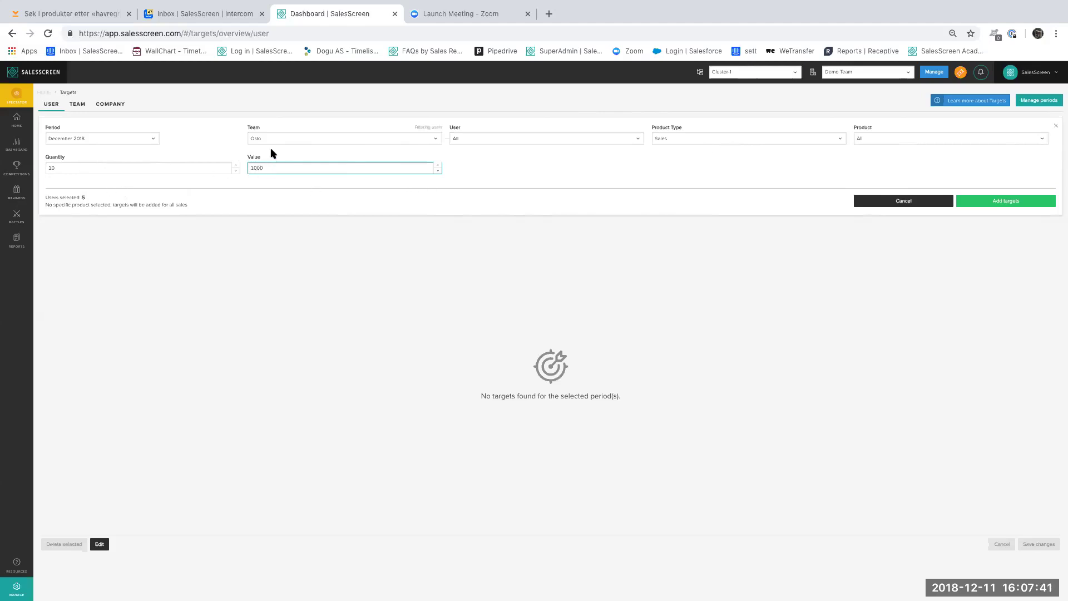
click(993, 201)
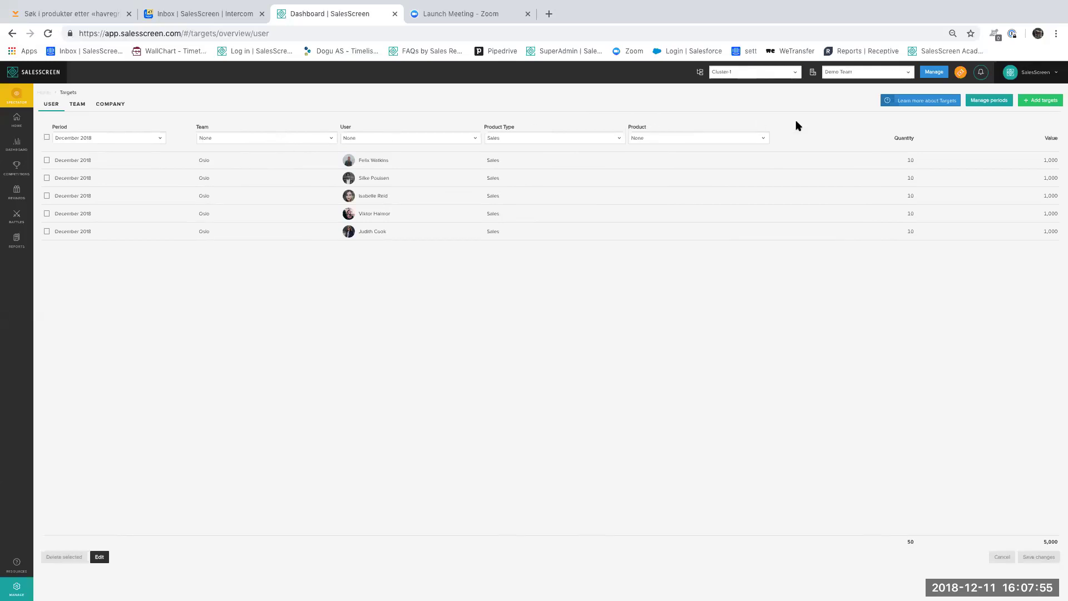
- Add December 2018 Activities targets with quantity 50 for the Oslo team's users
click(1043, 102)
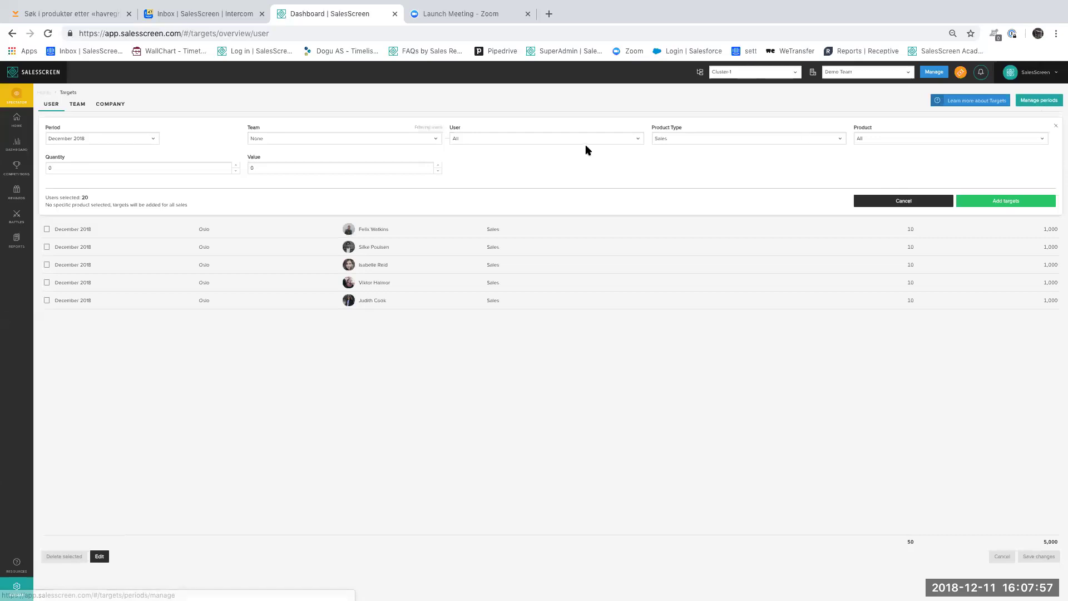
click(697, 139)
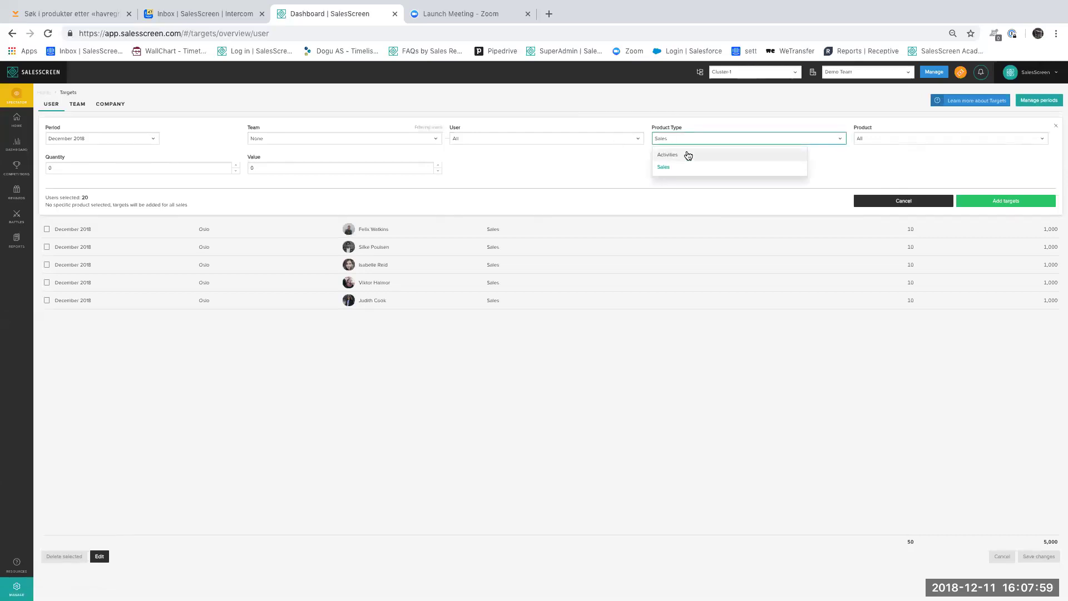
click(687, 156)
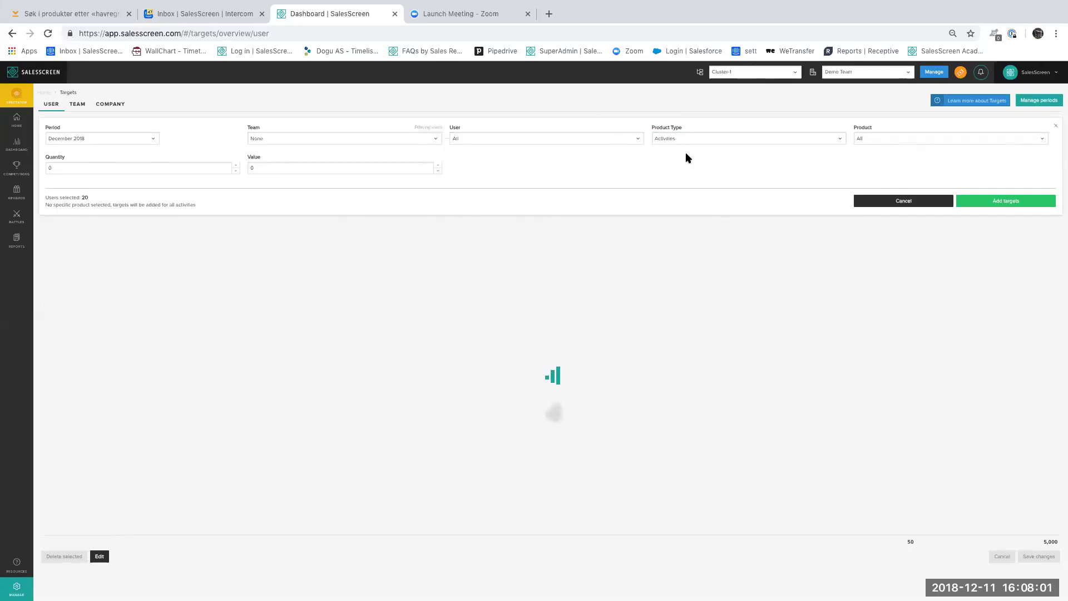
click(291, 141)
click(281, 181)
click(723, 126)
click(69, 167)
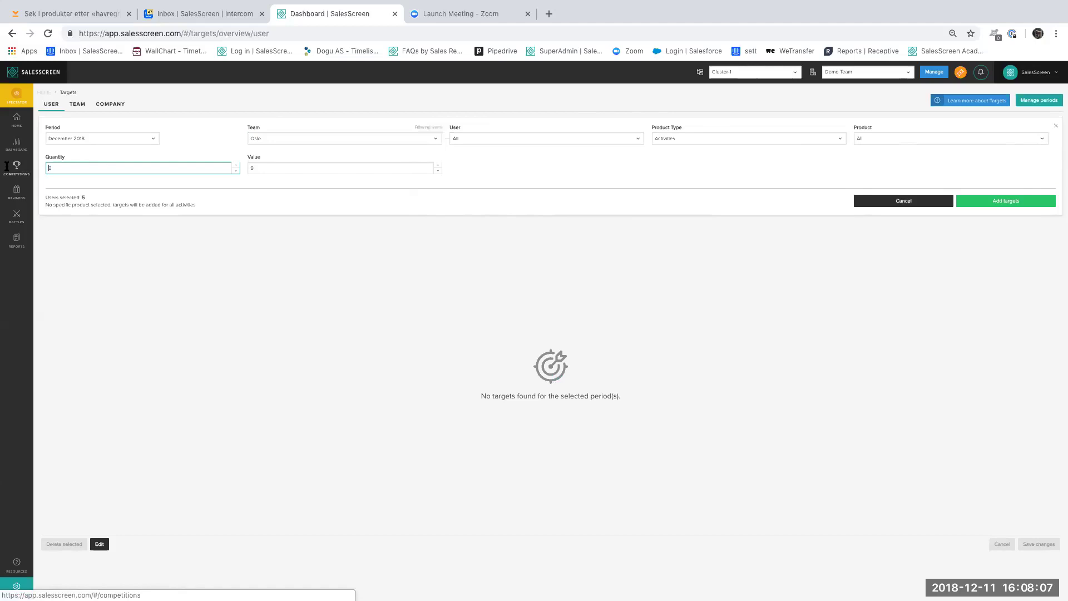
text(50)
click(1017, 205)
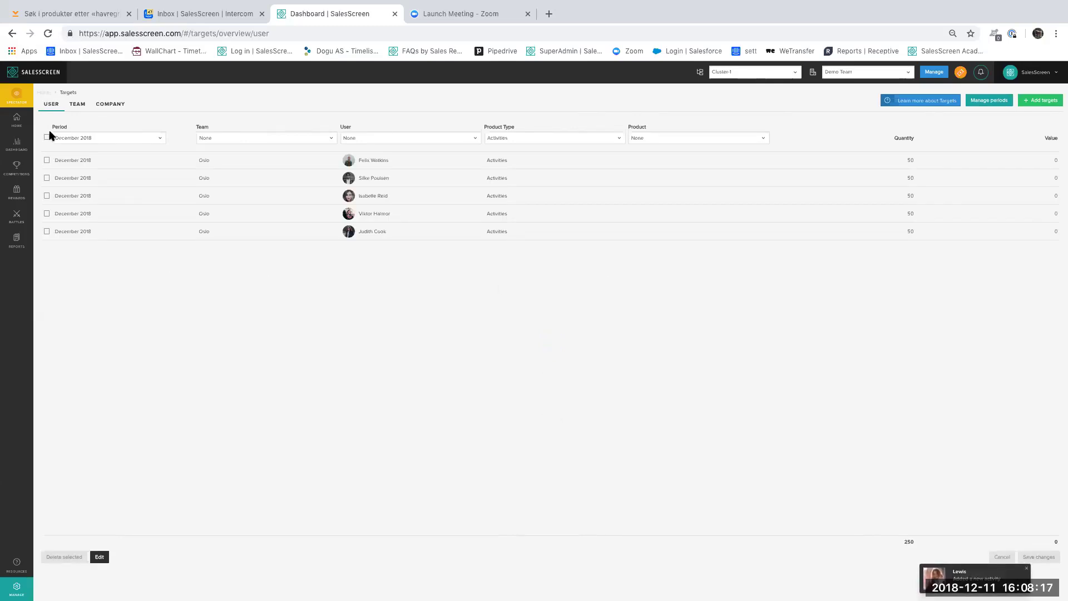
- Select and deselect two user target rows, then show the TEAM targets view
click(46, 161)
click(47, 178)
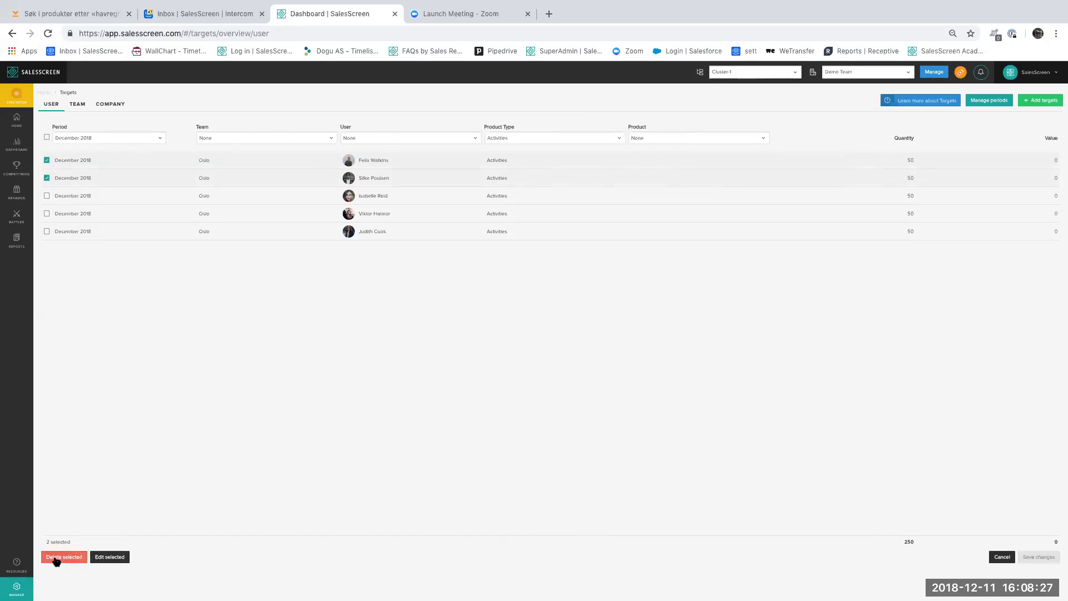
click(47, 161)
click(47, 178)
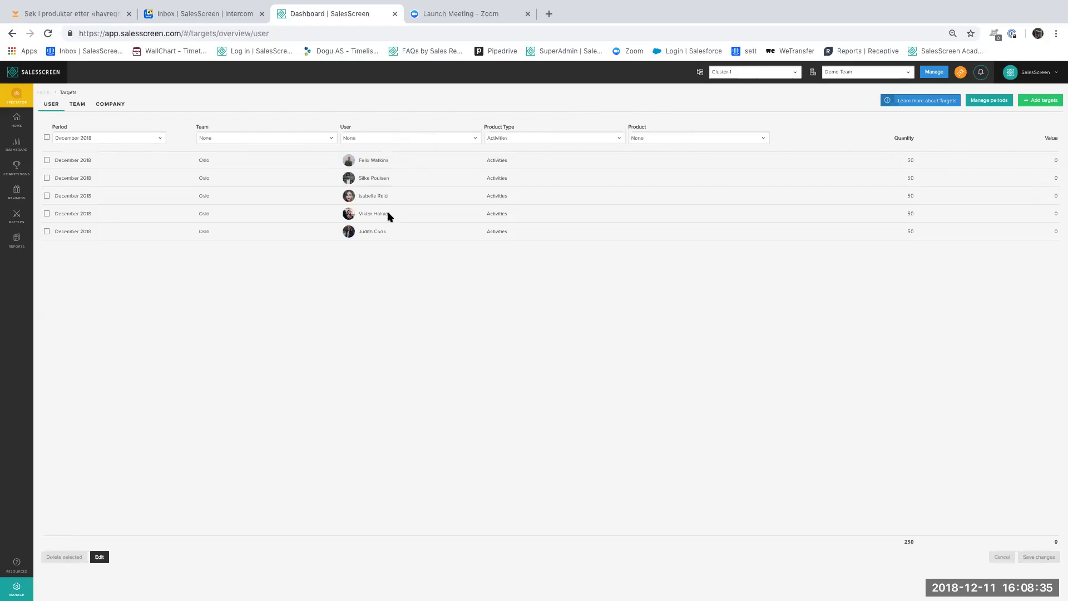
click(76, 106)
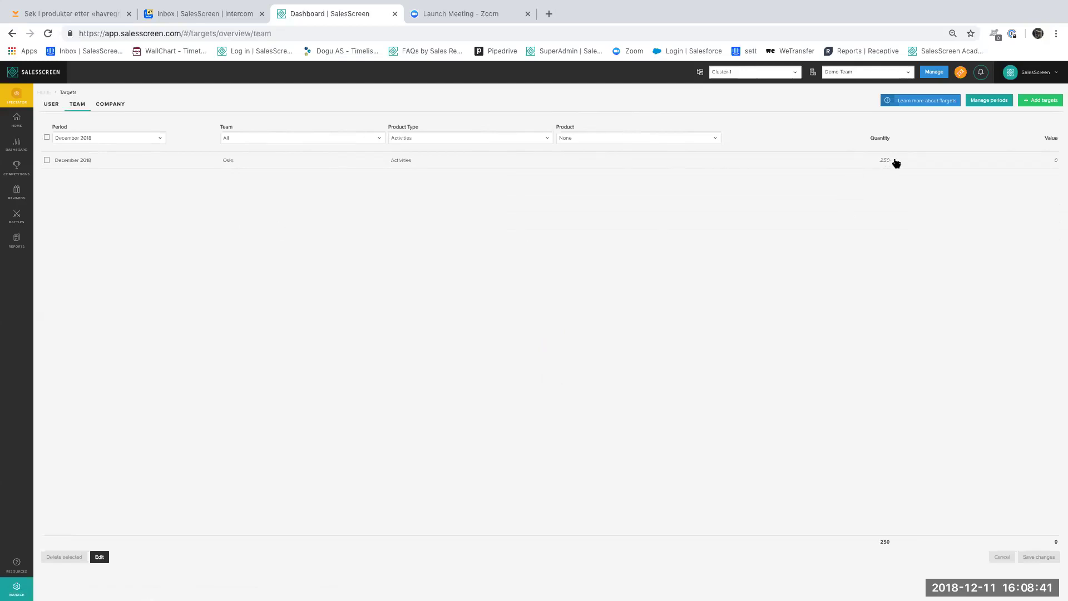
click(51, 105)
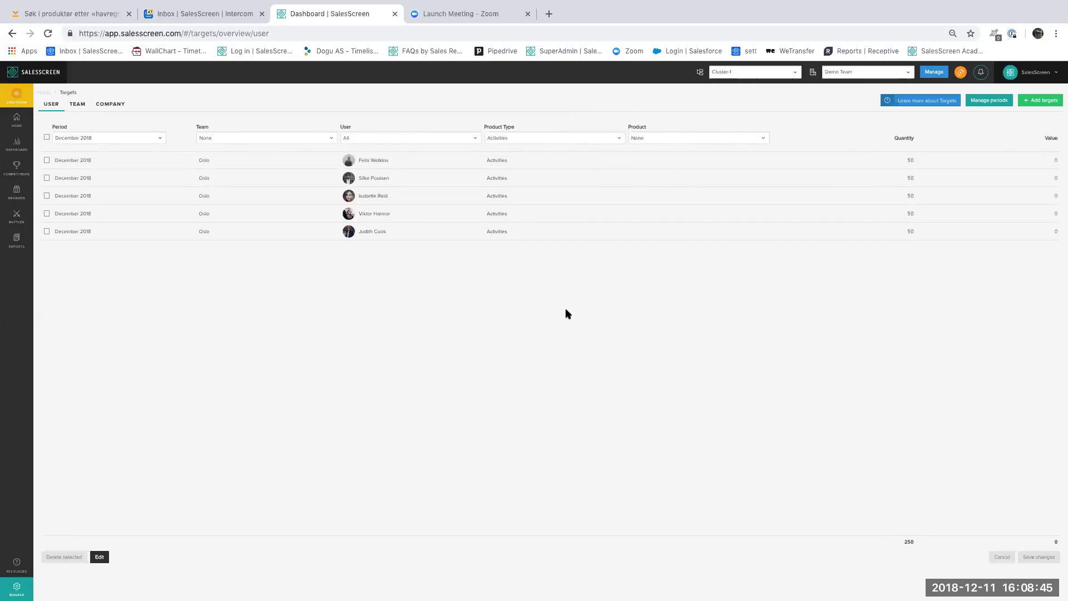
click(76, 105)
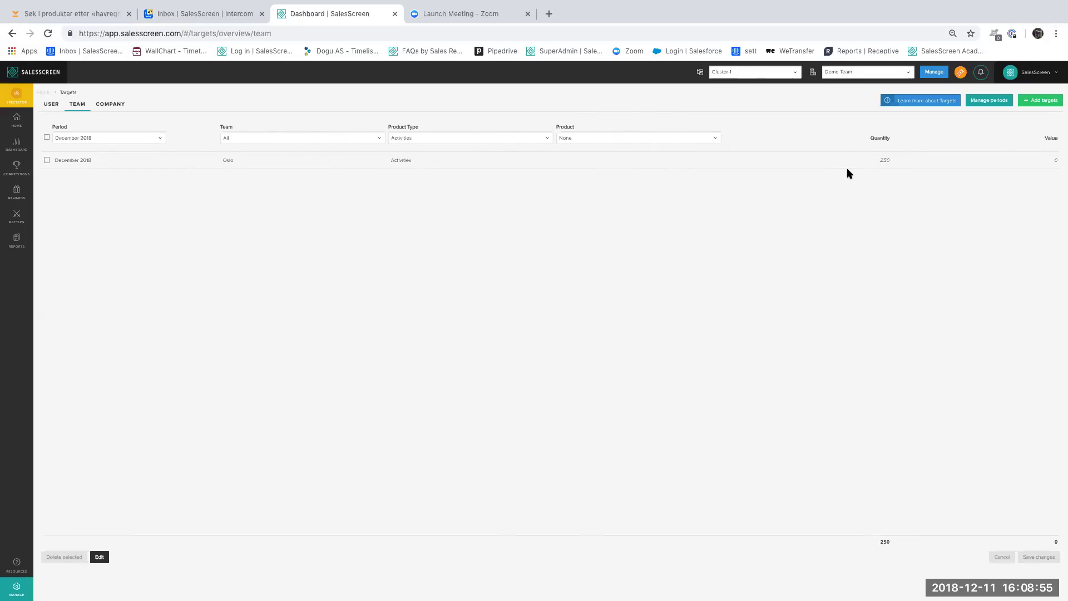
- Overwrite the Oslo team's Activities target with quantity 1,000 and value 5,000
click(886, 163)
double_click(877, 160)
text(1000)
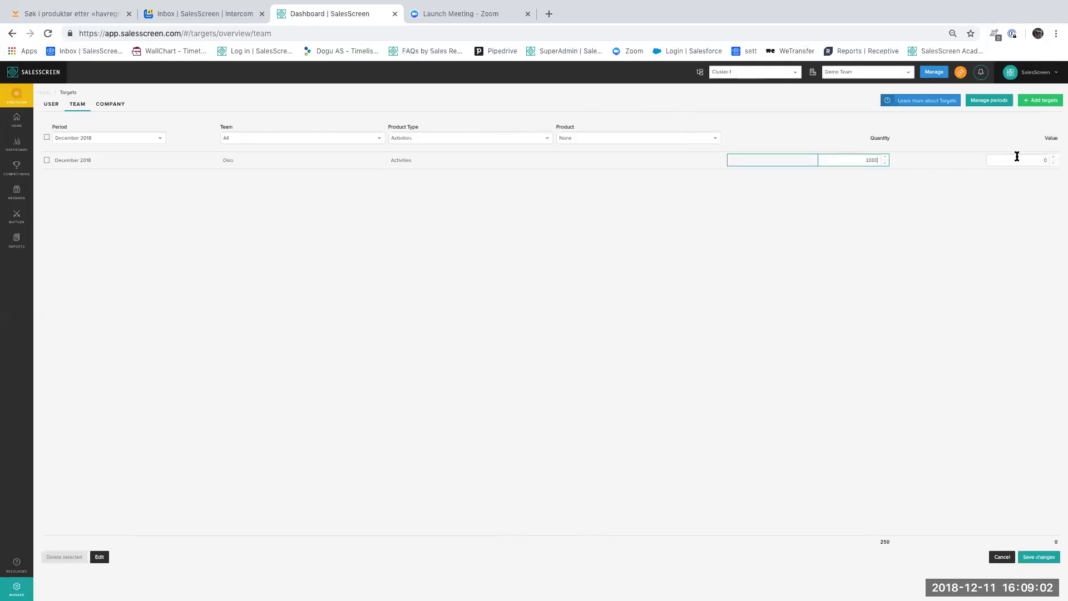
click(1040, 161)
click(949, 235)
click(1039, 558)
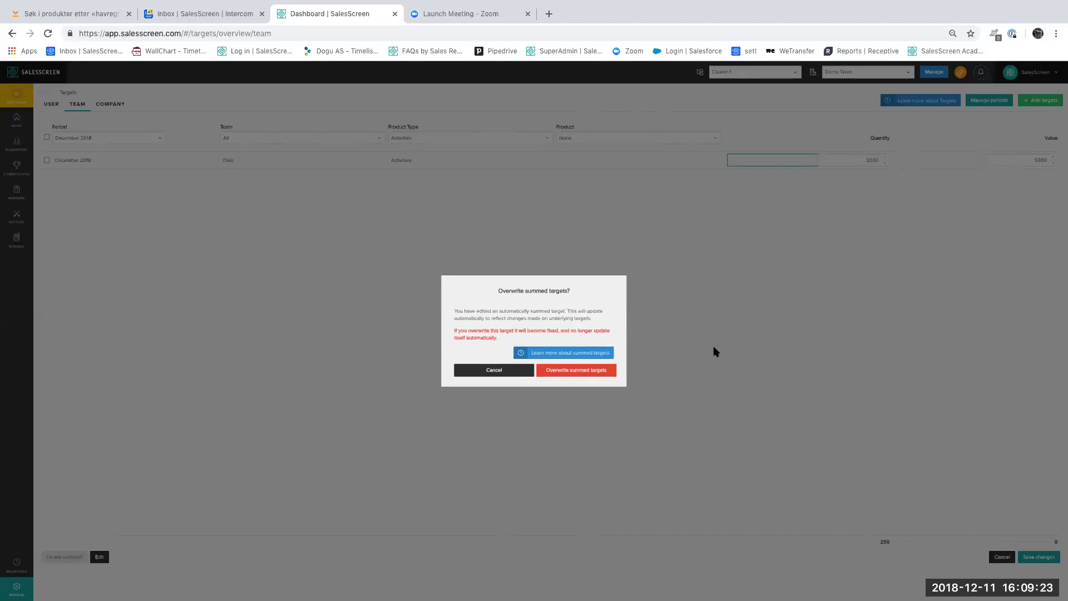
click(596, 370)
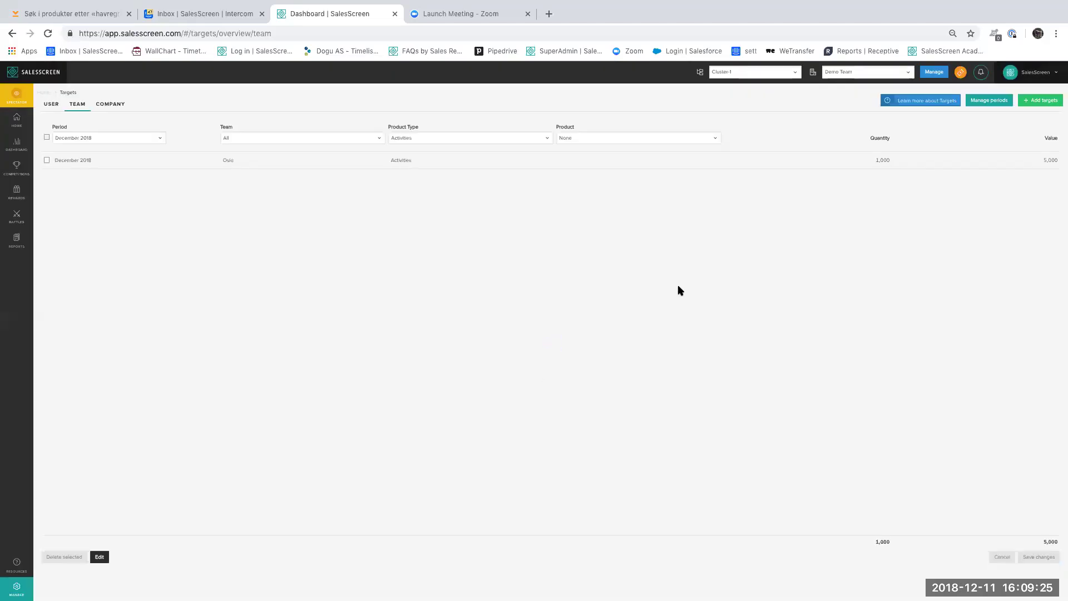
- On the COMPANY tab, overwrite the December 2018 Activities quantity with 5,000
click(111, 104)
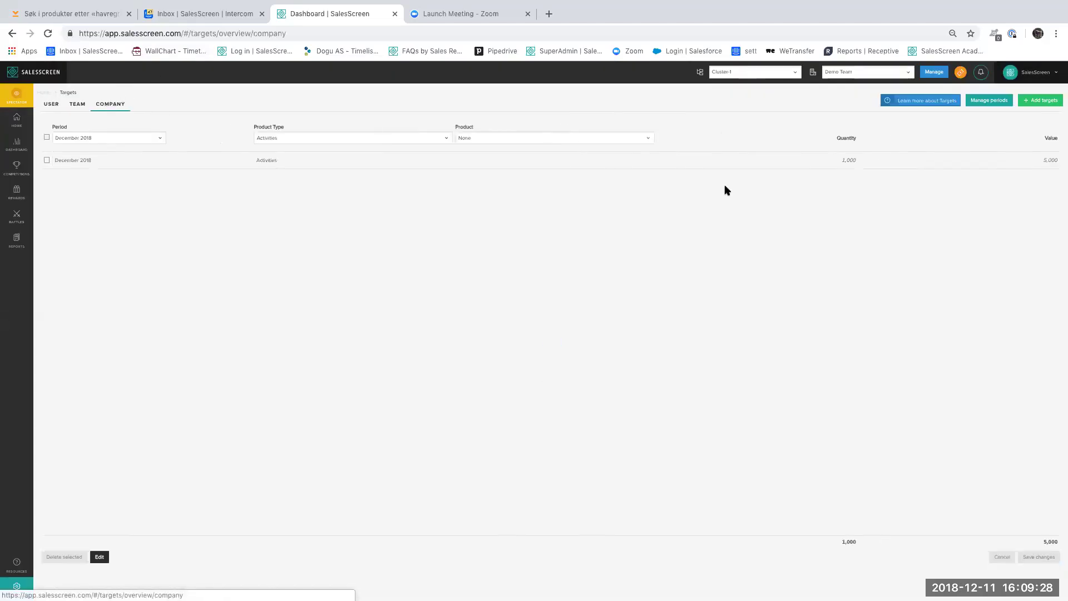
click(841, 159)
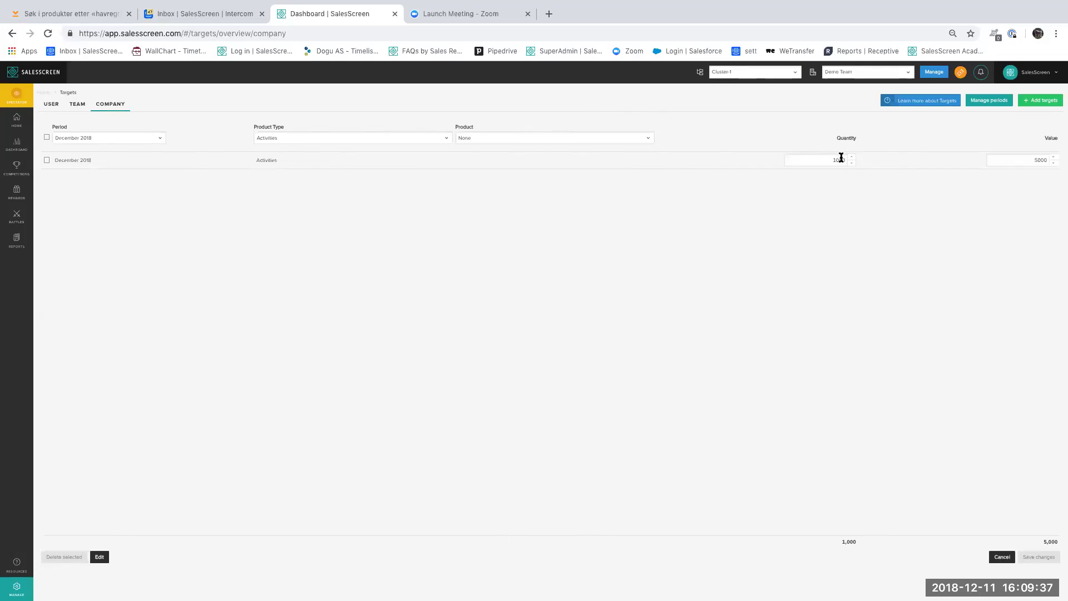
drag(816, 162, 866, 166)
text(5)
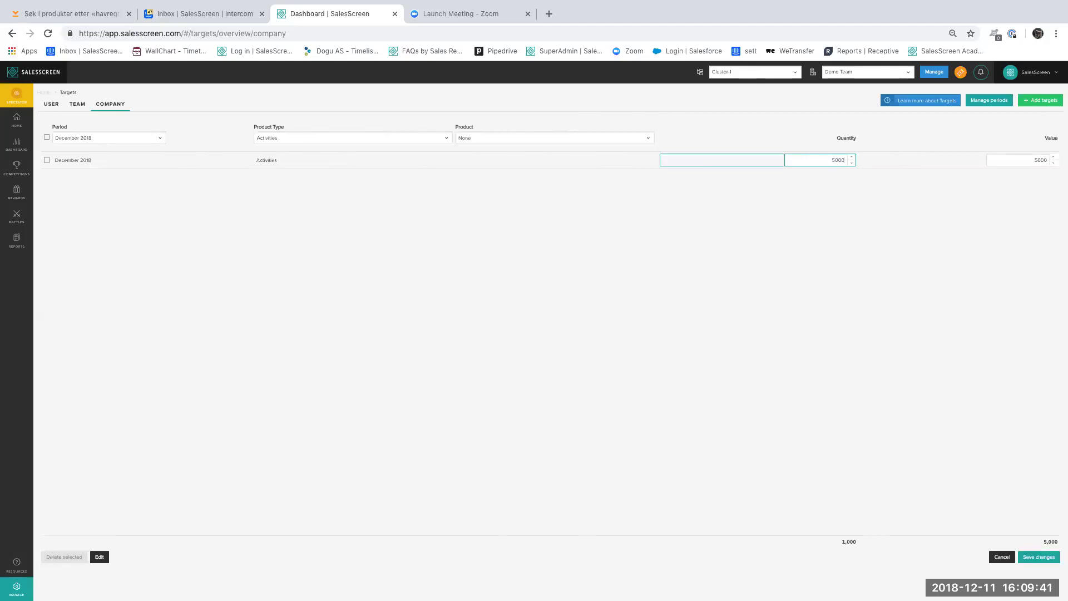
click(1039, 557)
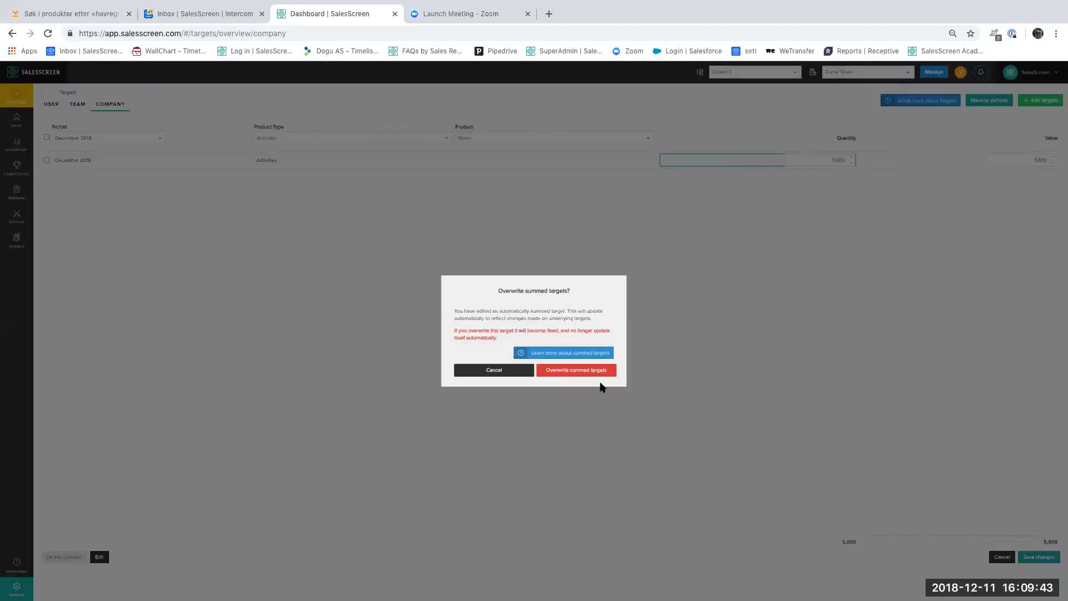
click(574, 370)
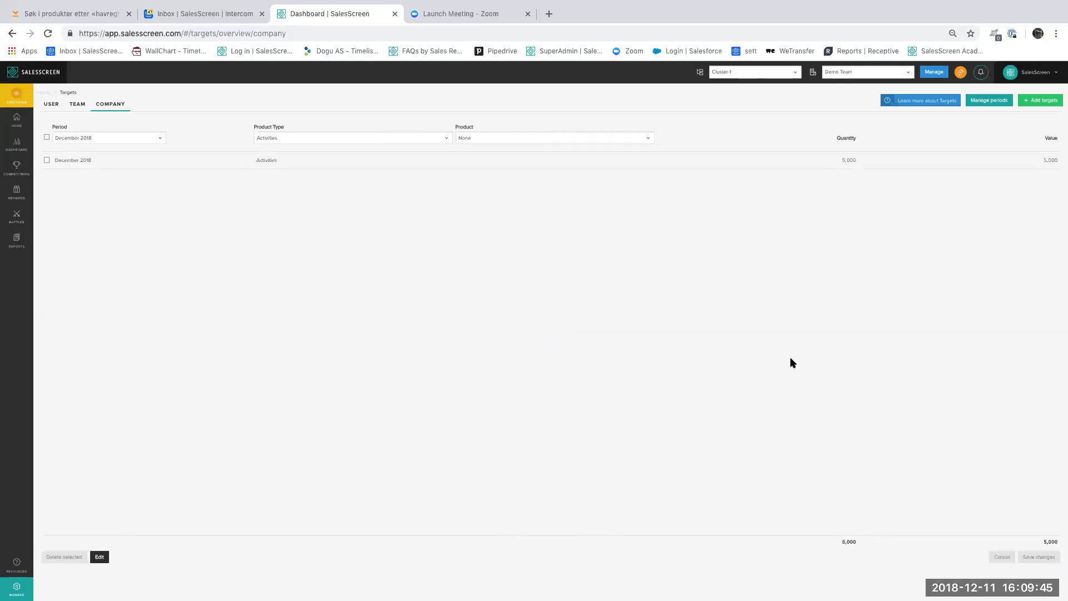
- From the USER targets, start adding new Monthly target periods in Manage periods
click(52, 105)
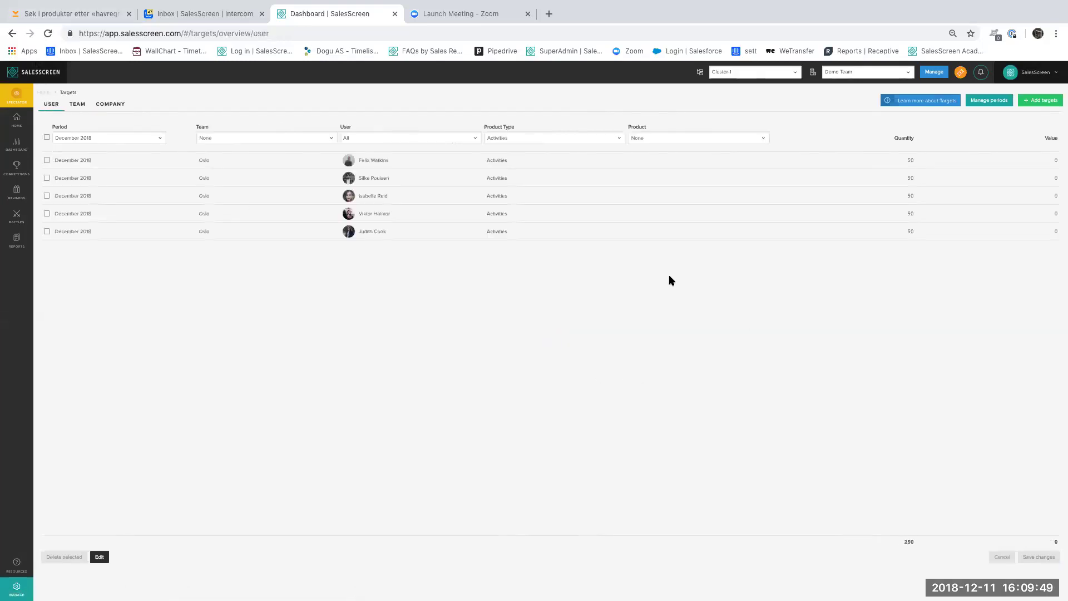
click(990, 100)
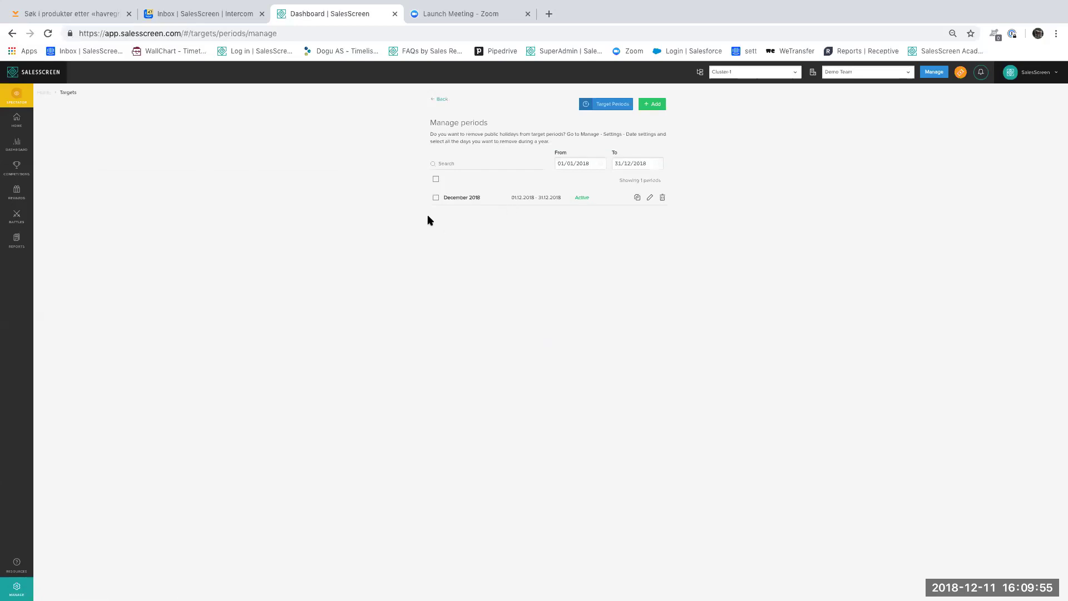
click(654, 104)
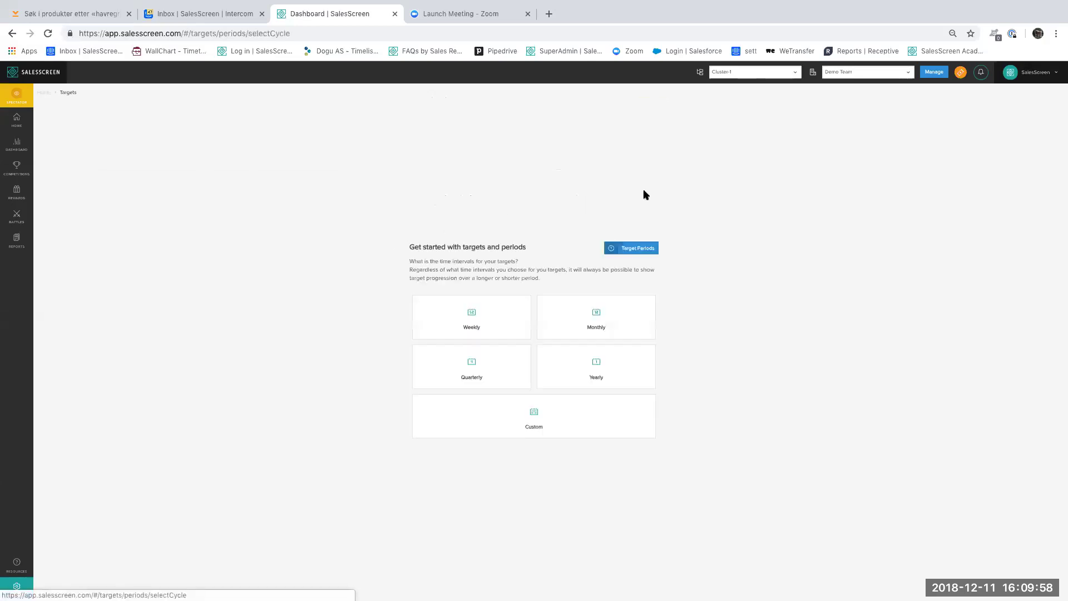
click(618, 323)
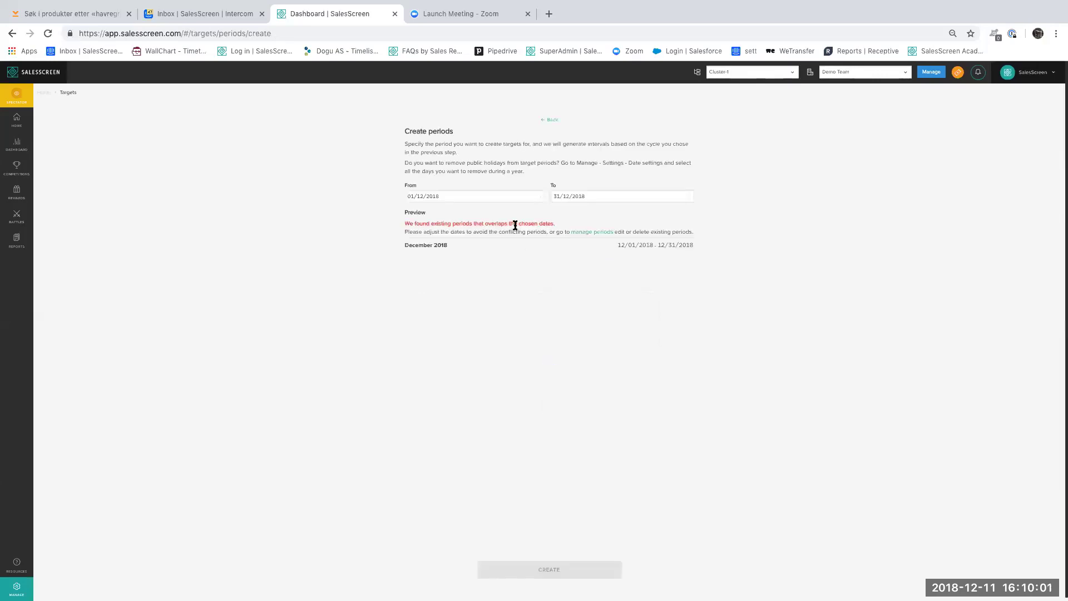
- Set the period range from 01/01/2019 to 31/12/2019
click(519, 199)
click(579, 299)
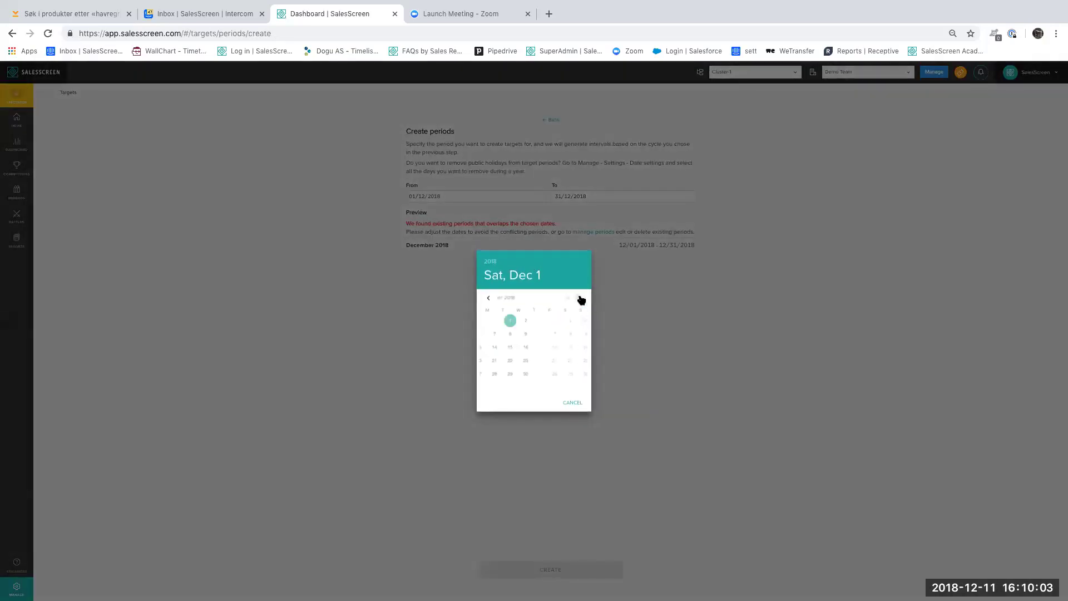
click(579, 298)
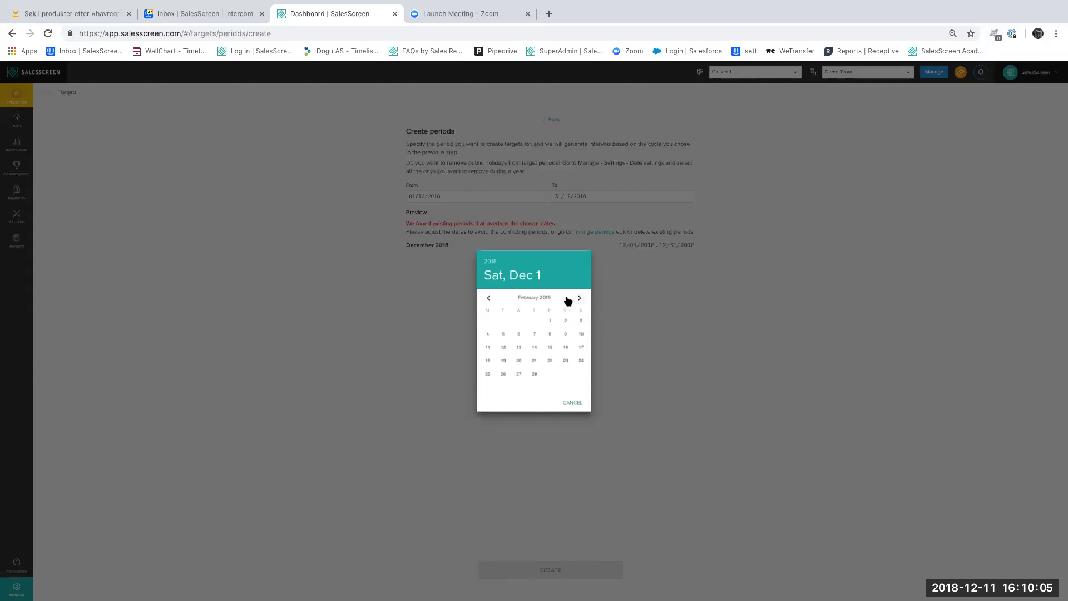
click(488, 298)
click(503, 322)
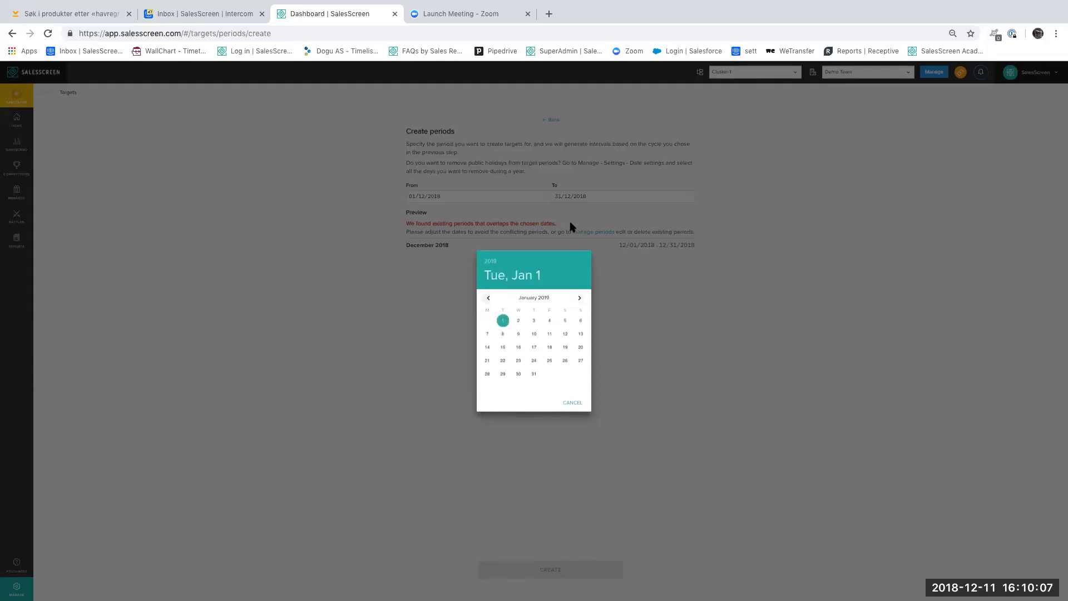
click(587, 197)
click(580, 299)
click(579, 299)
click(579, 299)
click(581, 299)
click(581, 298)
click(581, 299)
click(582, 299)
click(581, 299)
click(581, 299)
click(581, 299)
click(582, 299)
click(503, 387)
- Change the start date to 01/02/2019 and create the monthly periods
click(479, 196)
click(581, 300)
click(547, 321)
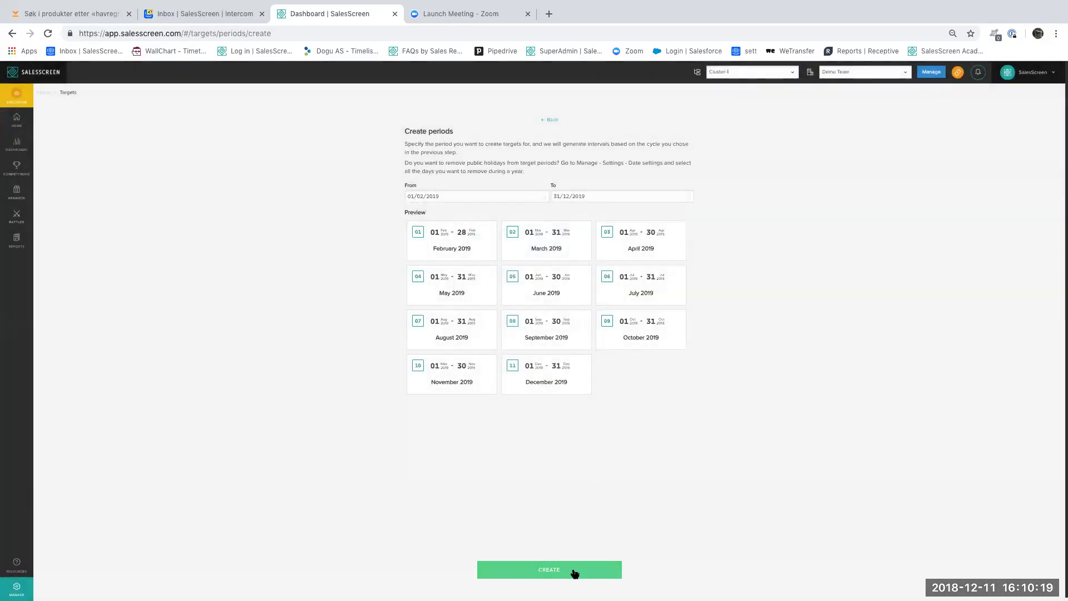
click(575, 571)
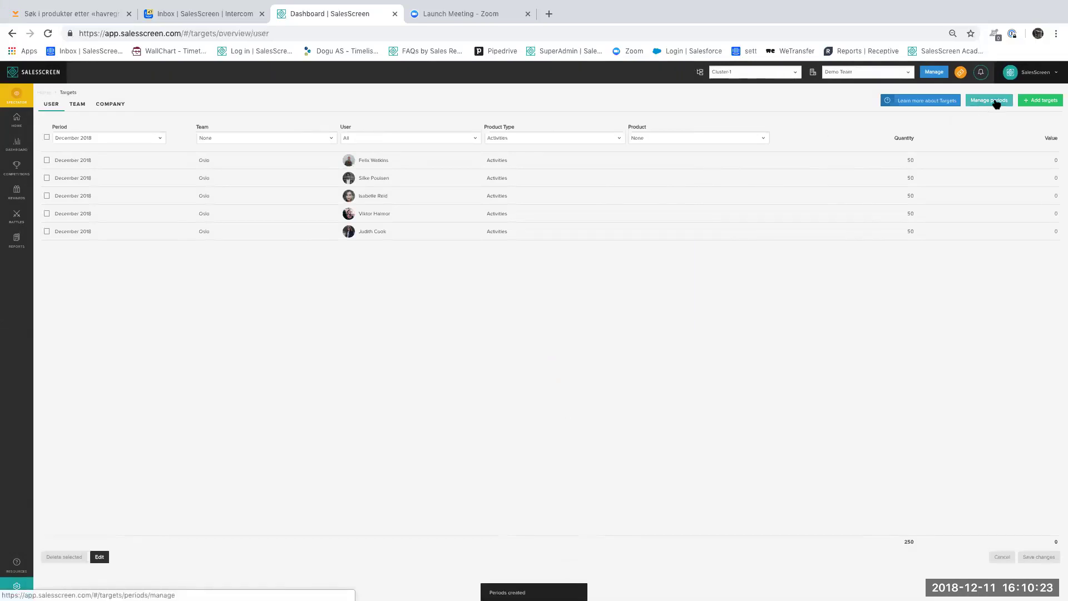
- In Manage periods, filter the period list to end on 30/04/2019
click(996, 102)
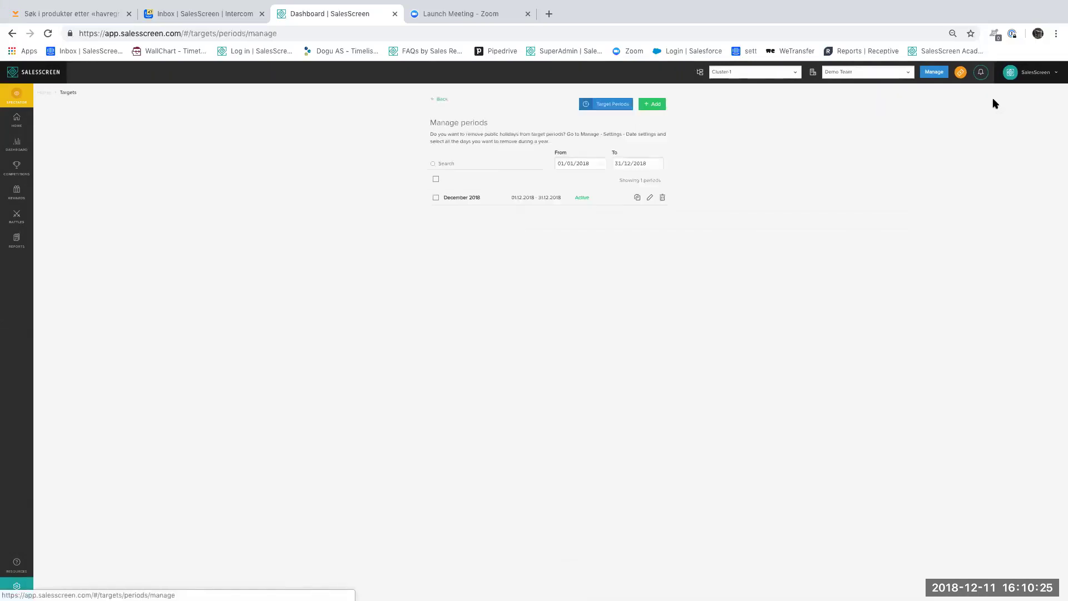
click(644, 163)
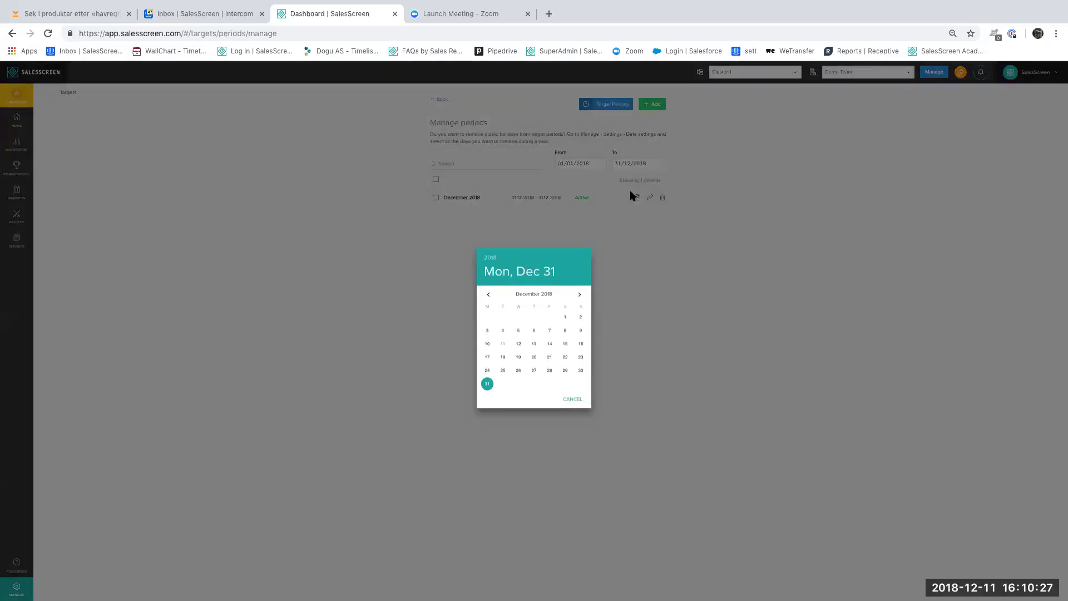
click(578, 299)
click(579, 299)
click(579, 299)
click(578, 299)
click(503, 374)
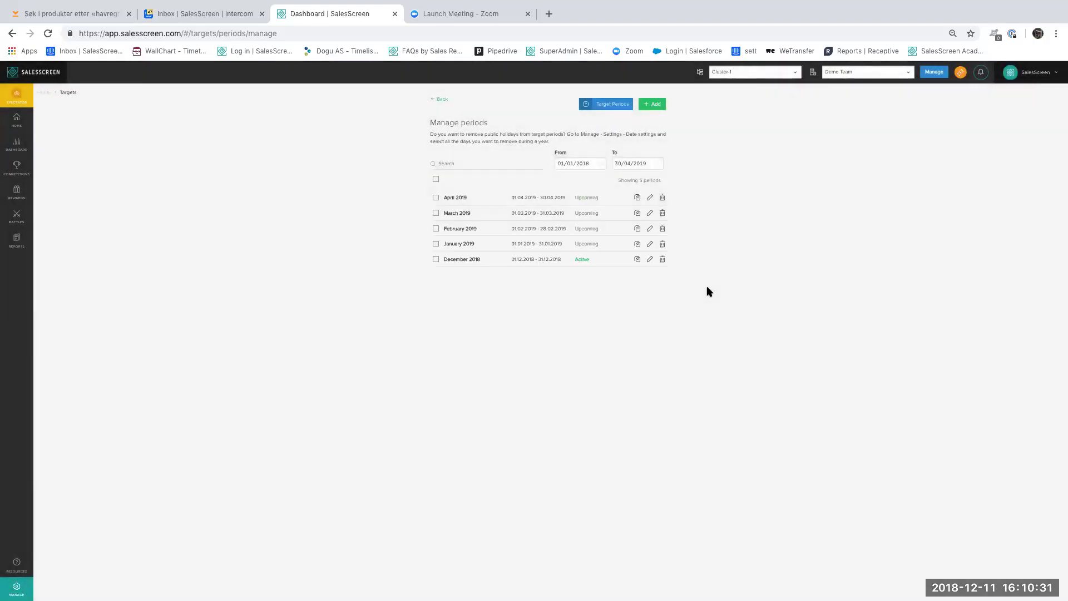
- Open the April 2019 period for editing, then cancel without changes
click(649, 198)
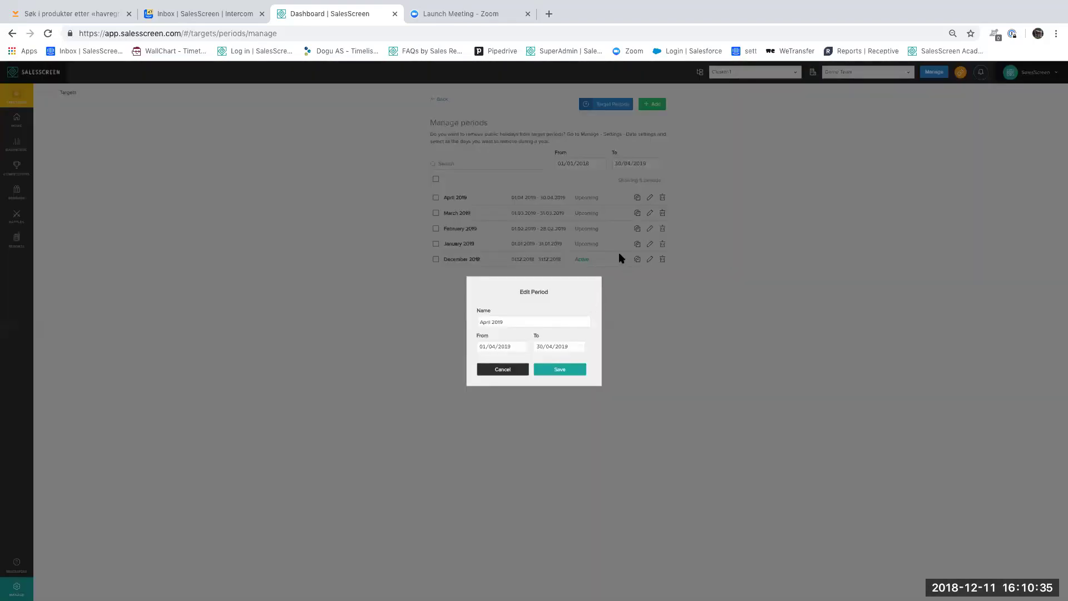
drag(504, 322, 465, 320)
click(529, 324)
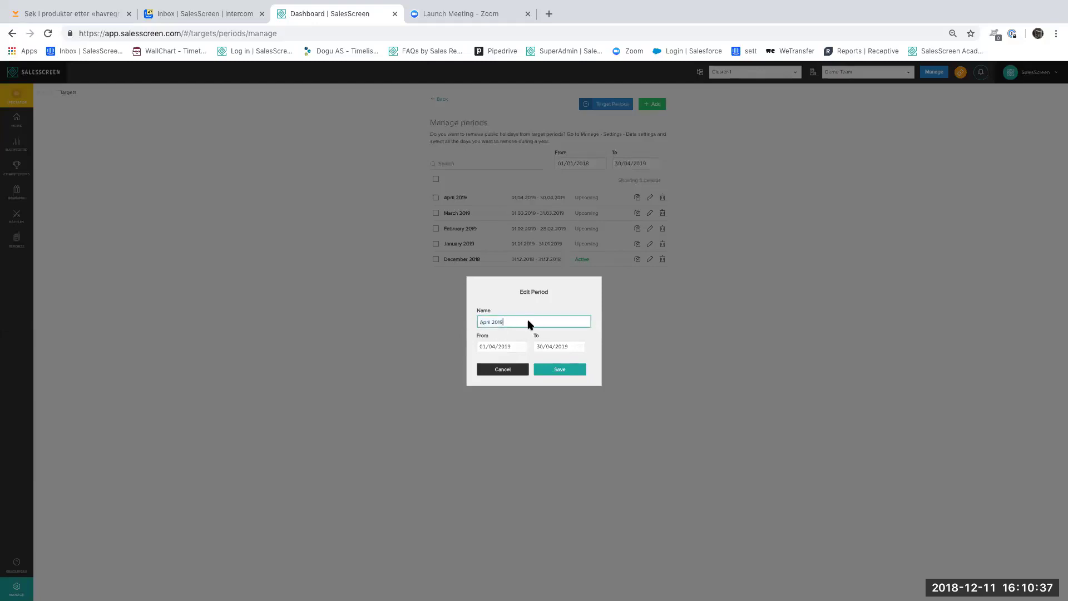
click(507, 369)
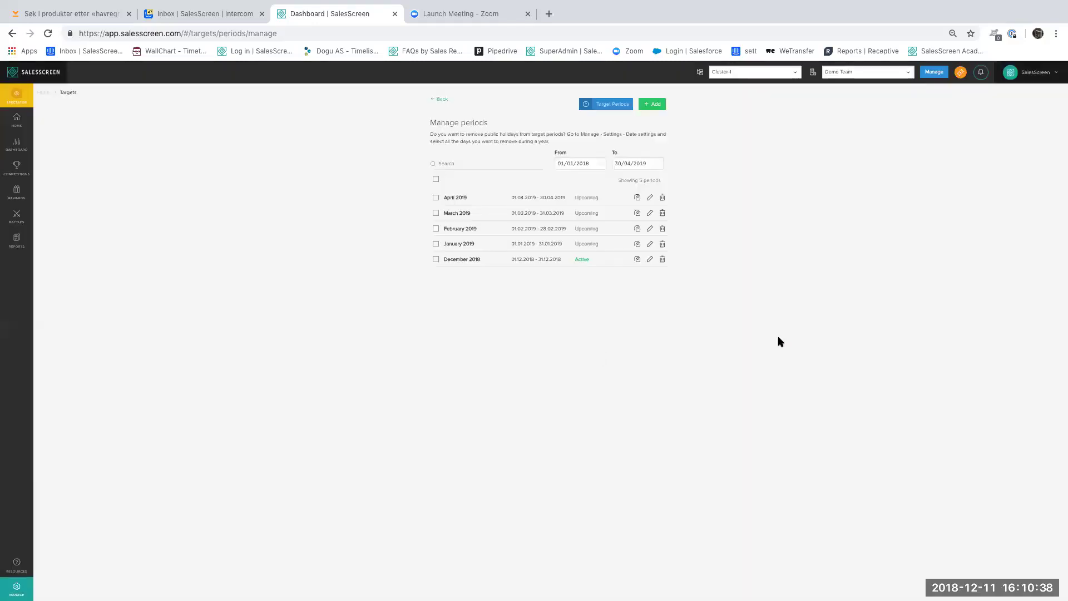
- Copy April 2019's targets into All listed periods, then go Back
click(639, 198)
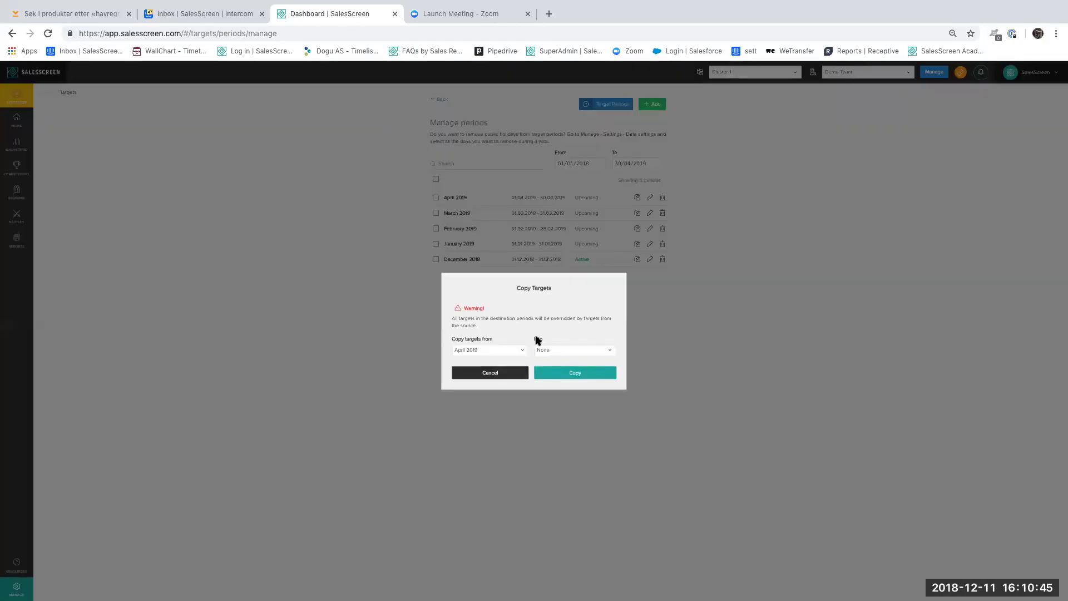
click(553, 353)
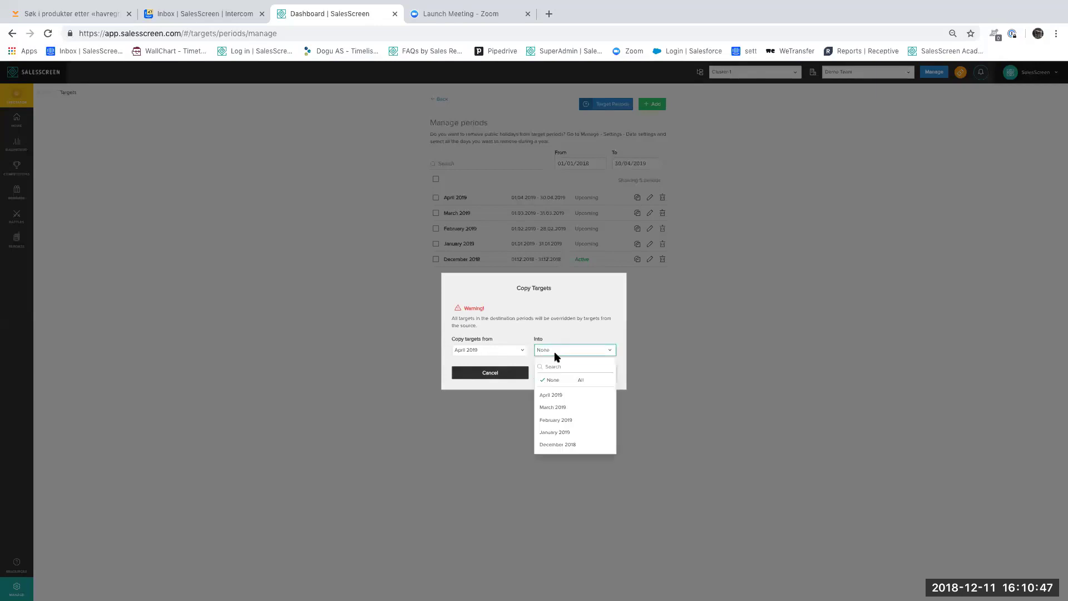
click(562, 395)
click(562, 407)
click(562, 421)
click(563, 443)
click(565, 433)
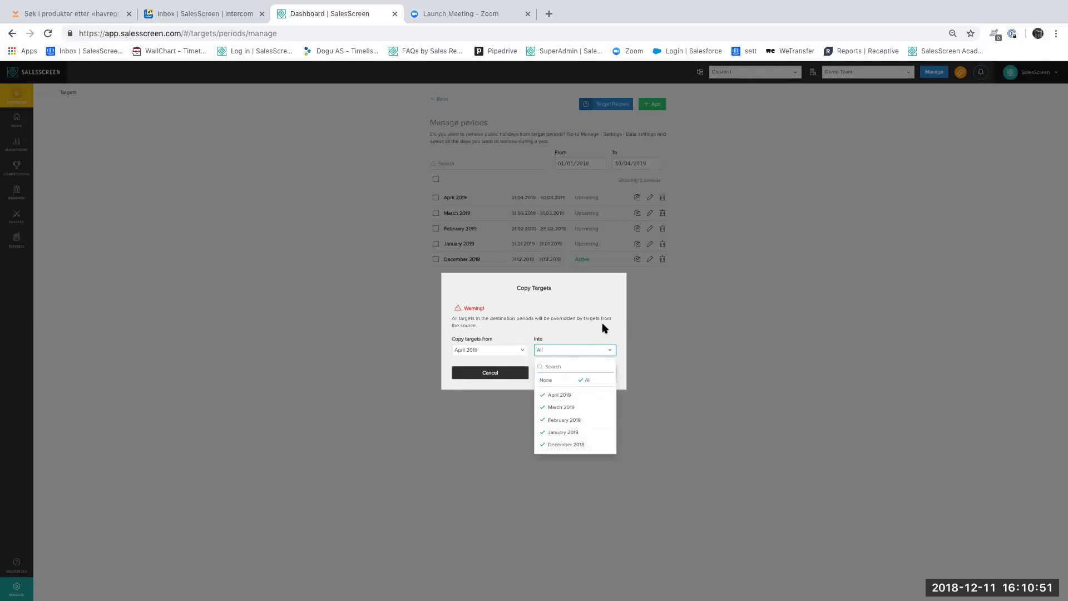
click(678, 296)
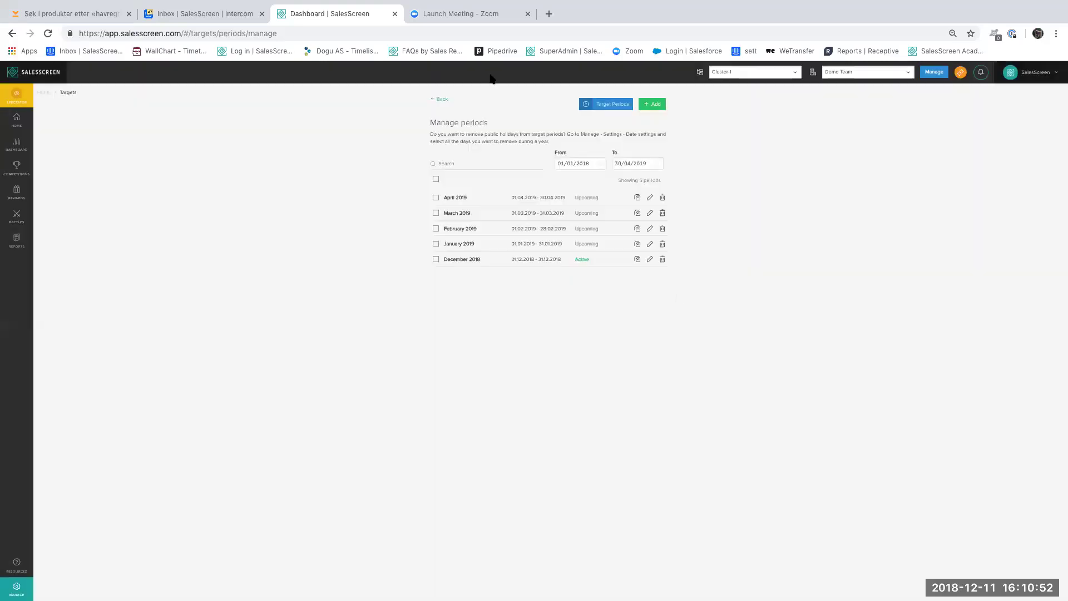
click(442, 99)
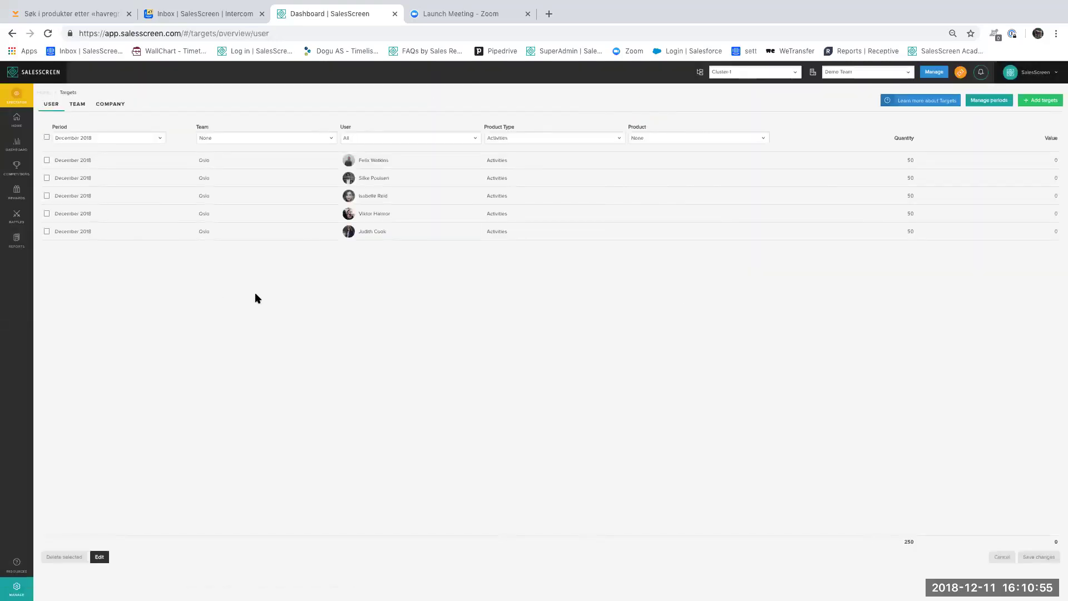